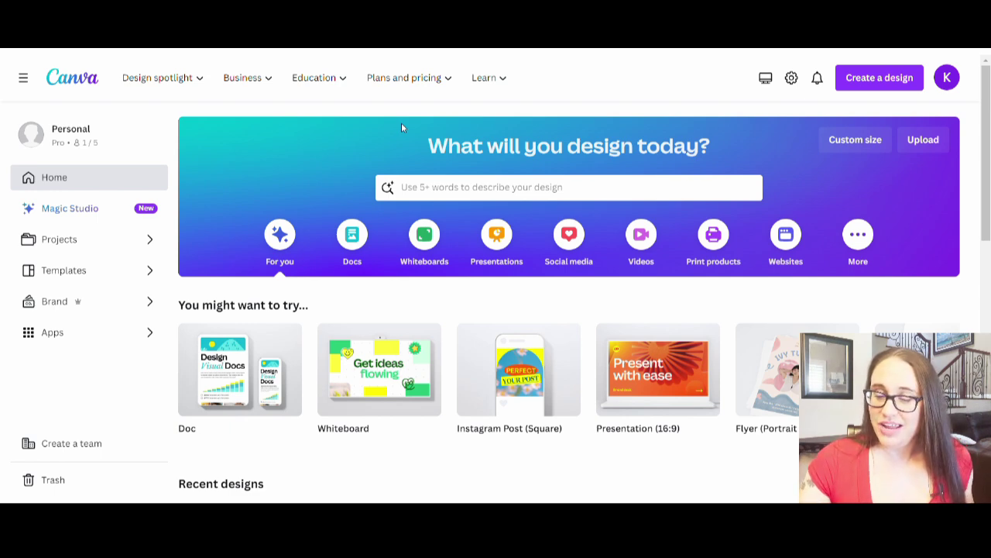
Create a new 4500 × 5400 px design from the recent sizes and fill its page background black
click(868, 146)
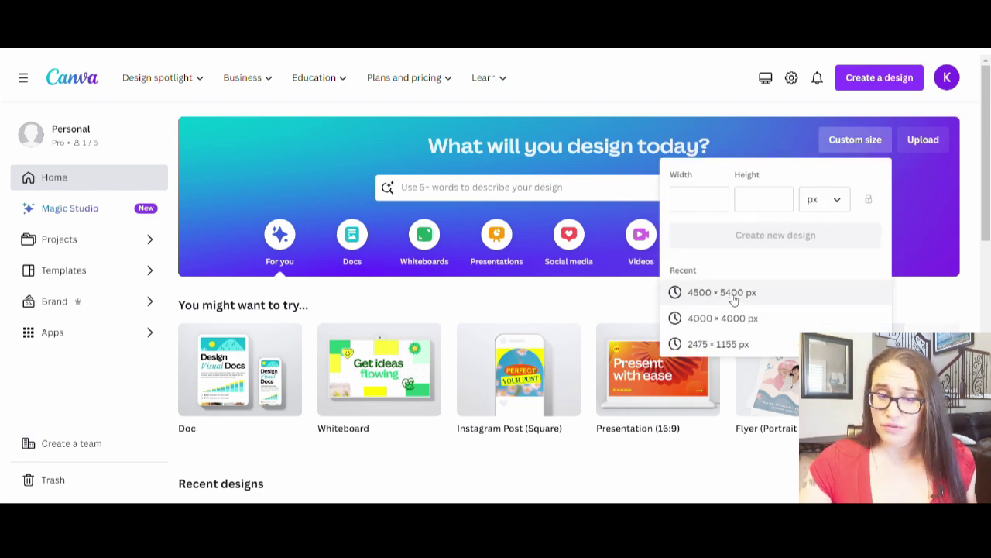
click(731, 295)
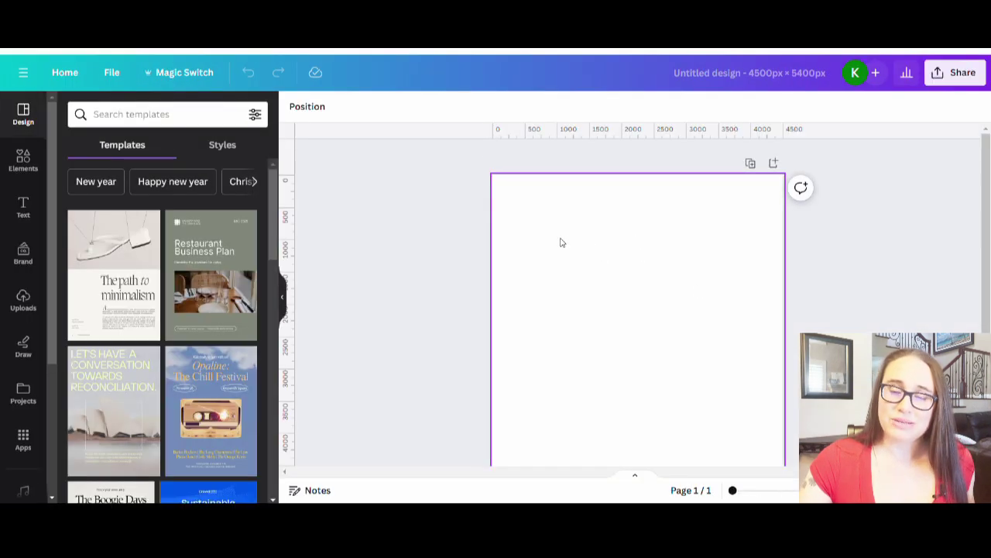
click(588, 241)
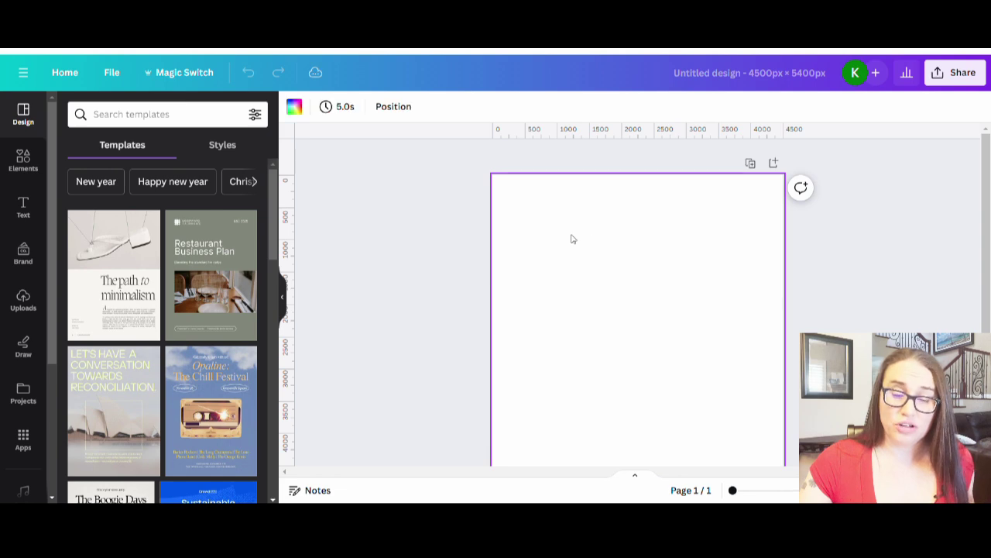
click(297, 110)
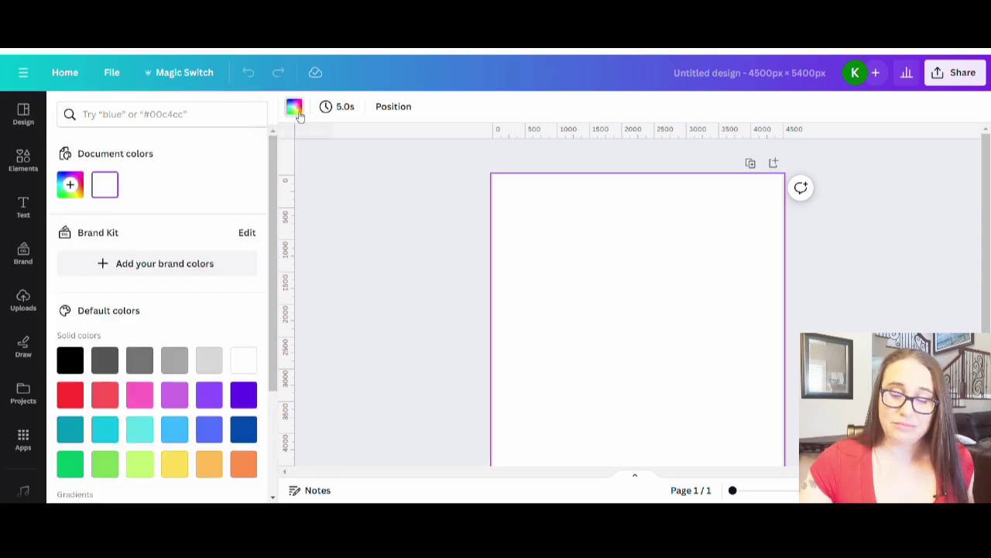
click(70, 359)
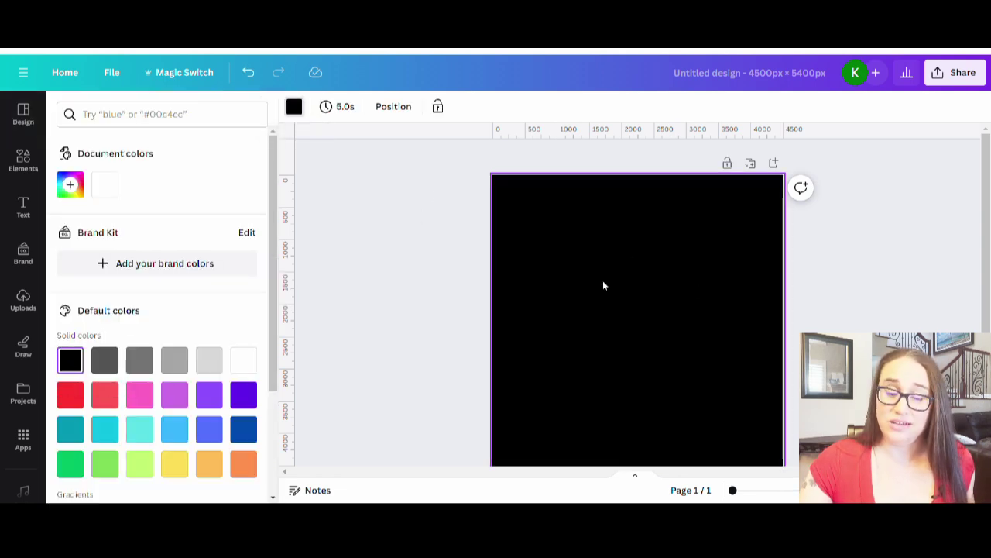
click(380, 282)
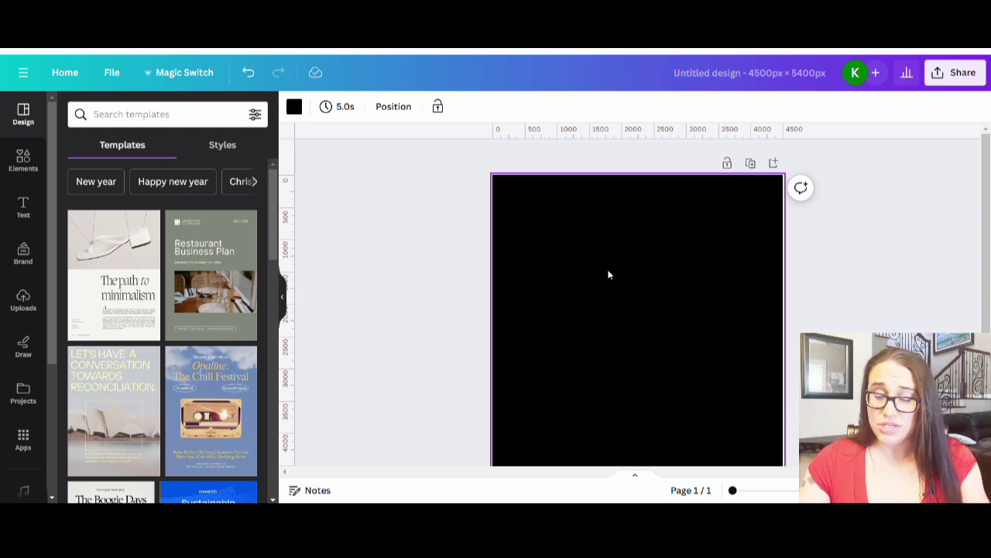
Add white 'HAWAII' text, enlarge it to size 541 and place it centred at the top
key(t)
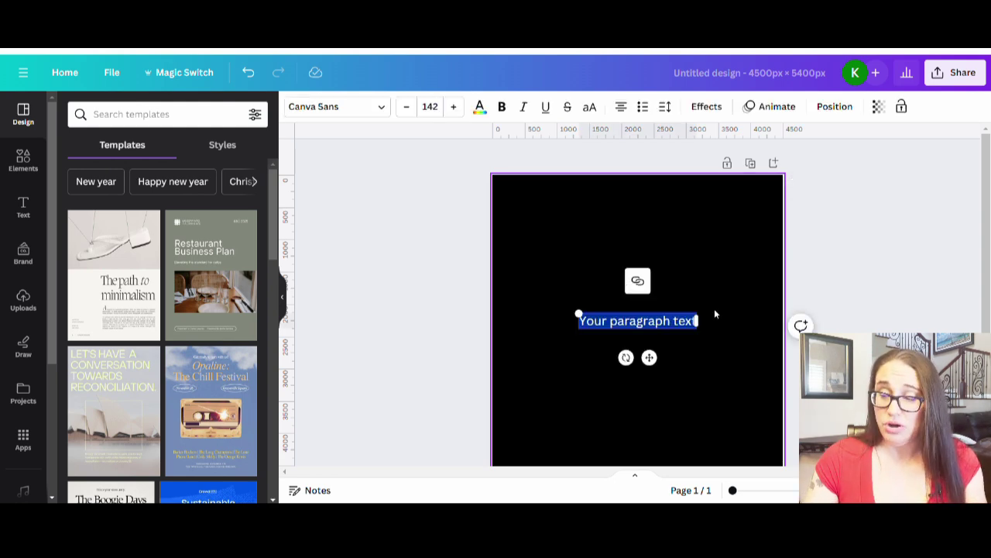
text(HAWAI)
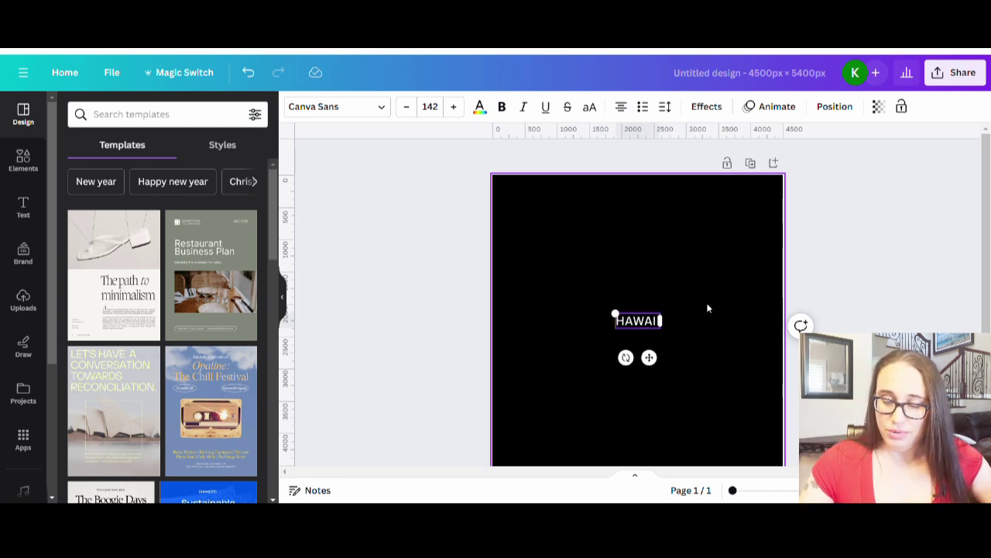
text(I)
key(Escape)
drag(615, 313, 531, 286)
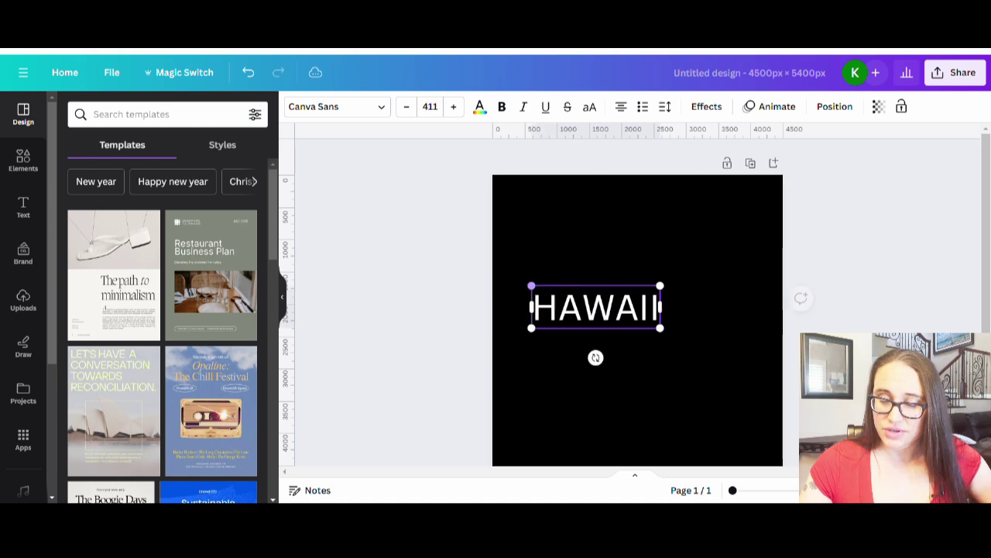
drag(661, 328, 669, 232)
click(712, 389)
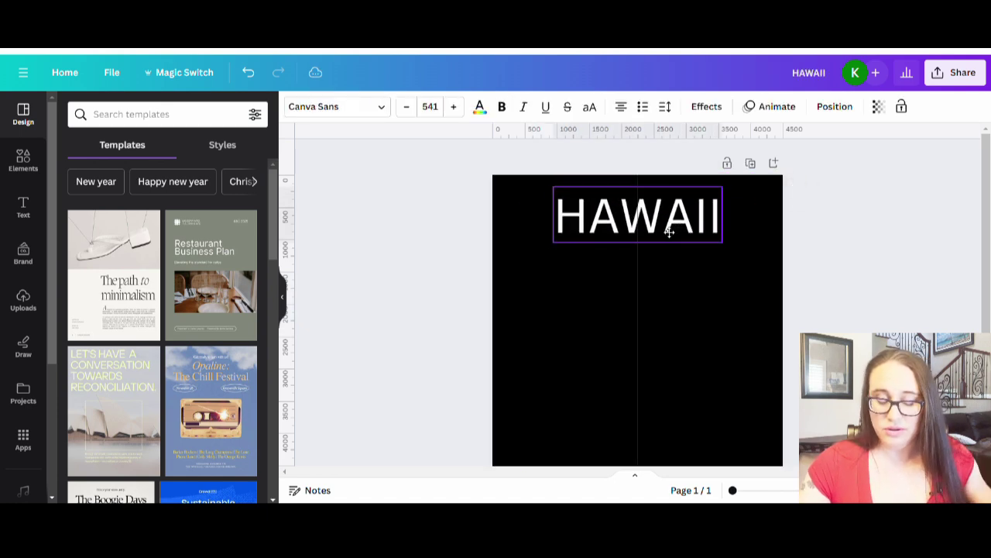
click(693, 301)
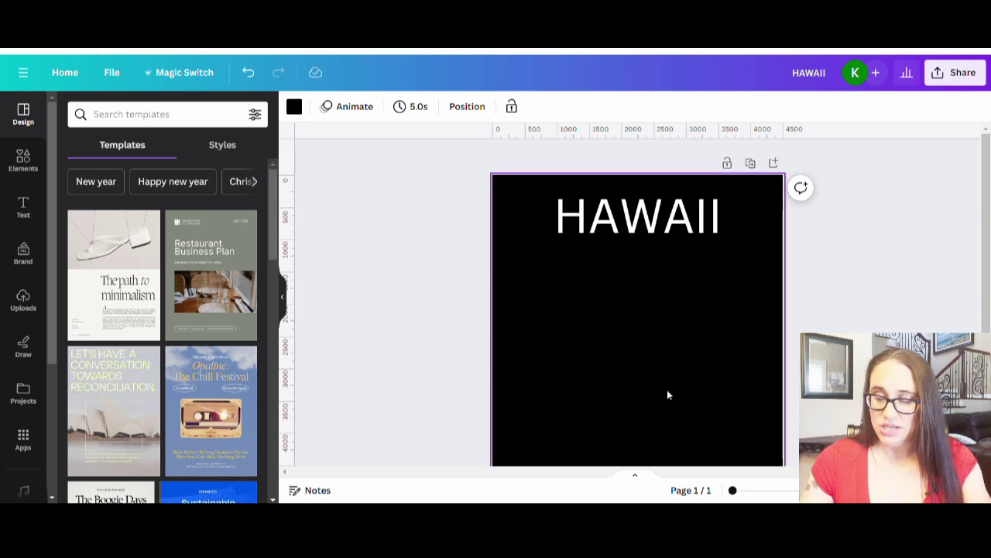
Add 'ALOHA STATE' on one line at size 434, move it lower, then start another text box
text(tA)
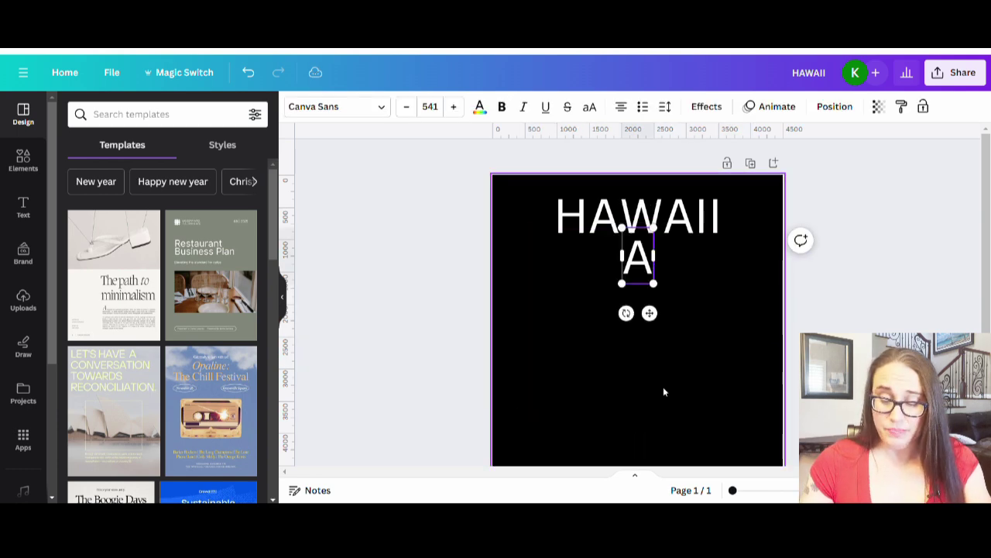
text(LOHA)
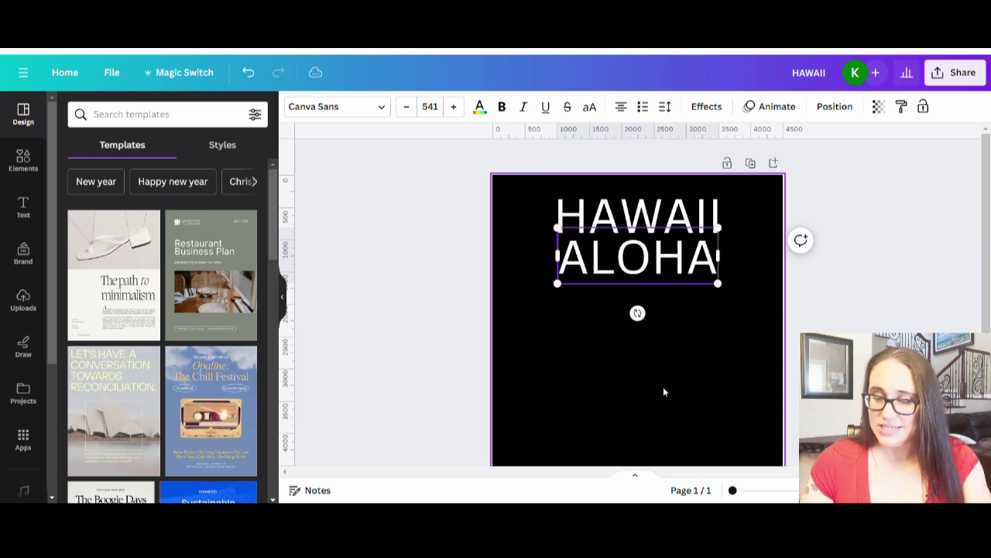
text( STA)
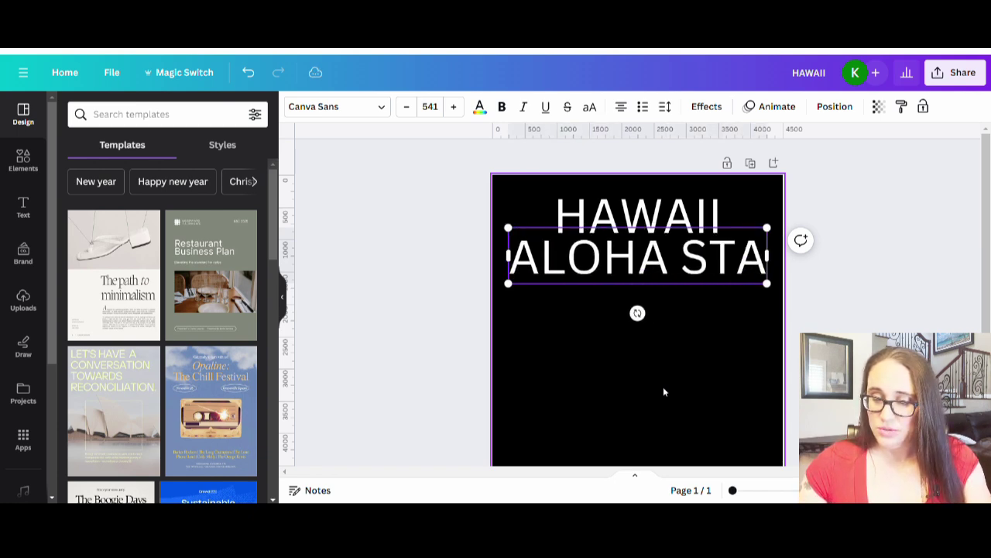
text(TE)
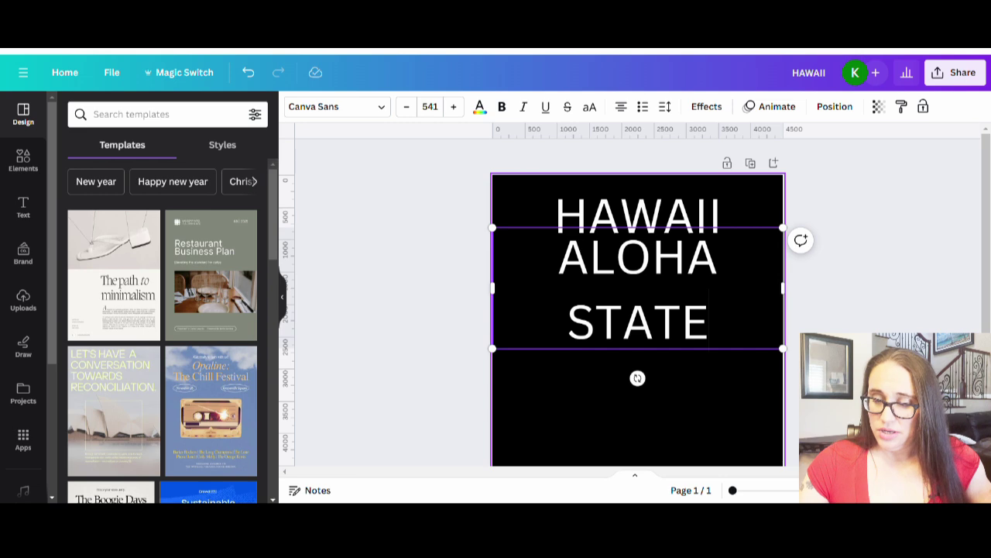
drag(795, 300, 830, 302)
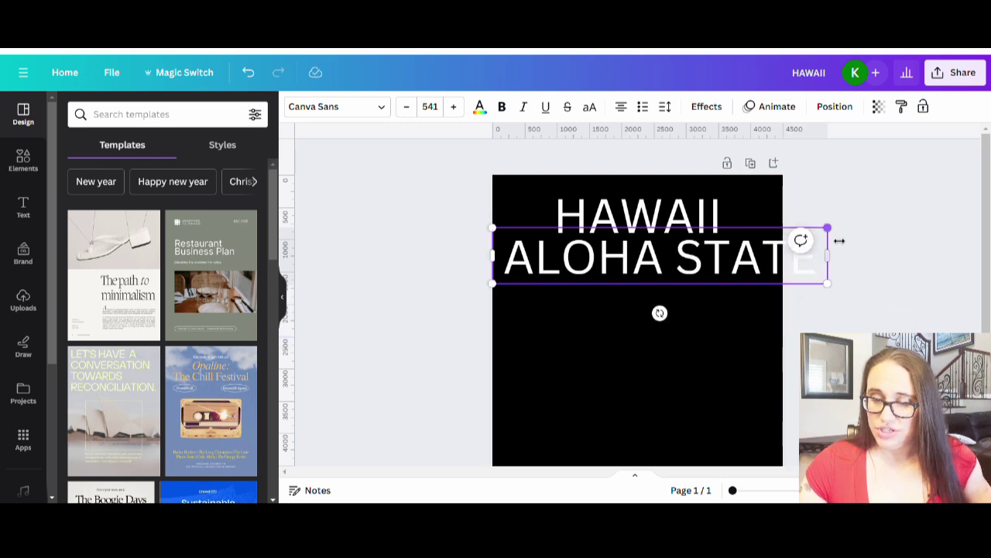
drag(832, 233, 769, 246)
drag(681, 284, 697, 447)
click(723, 346)
scroll(689, 358, down, 2)
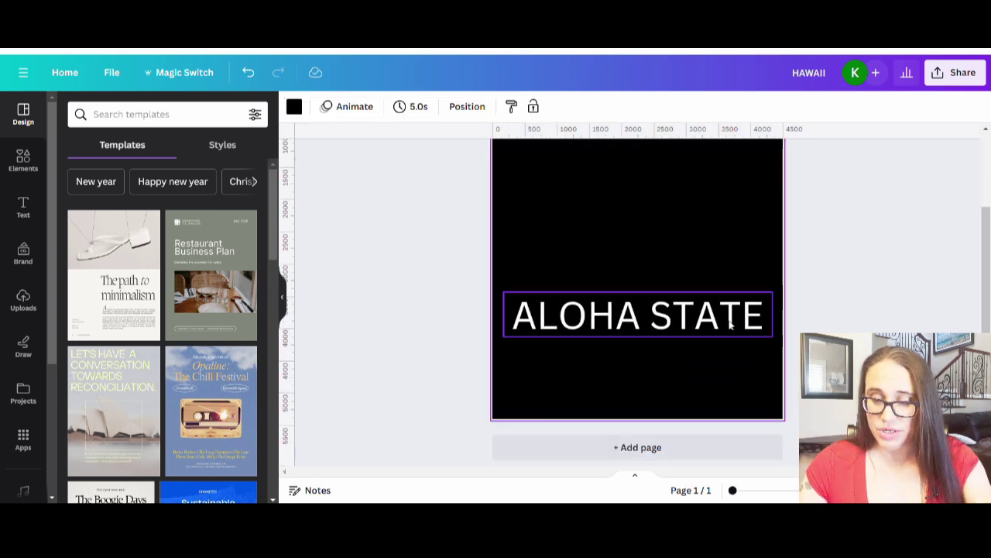
key(t)
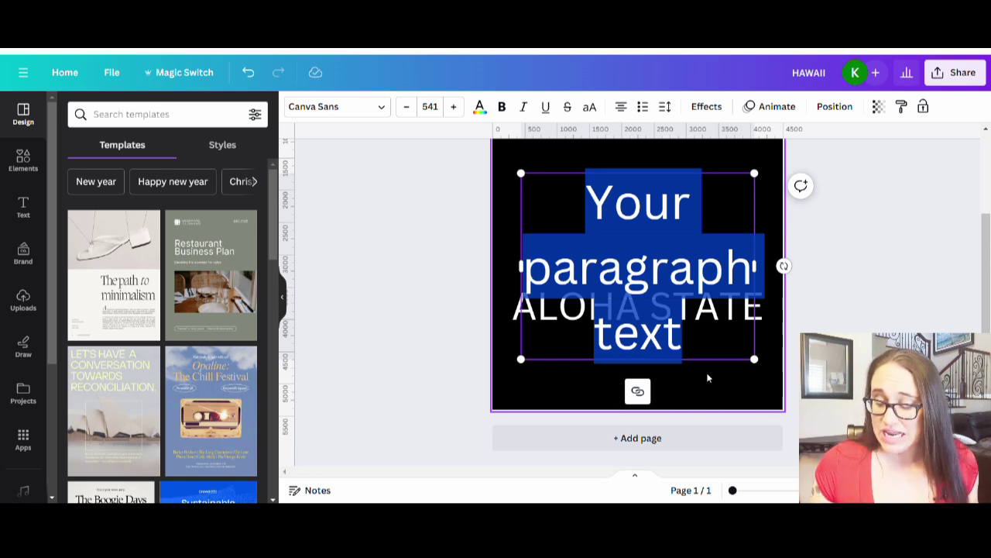
Enter '1959', shrink it to size 406 and centre it directly beneath ALOHA STATE
text(1959)
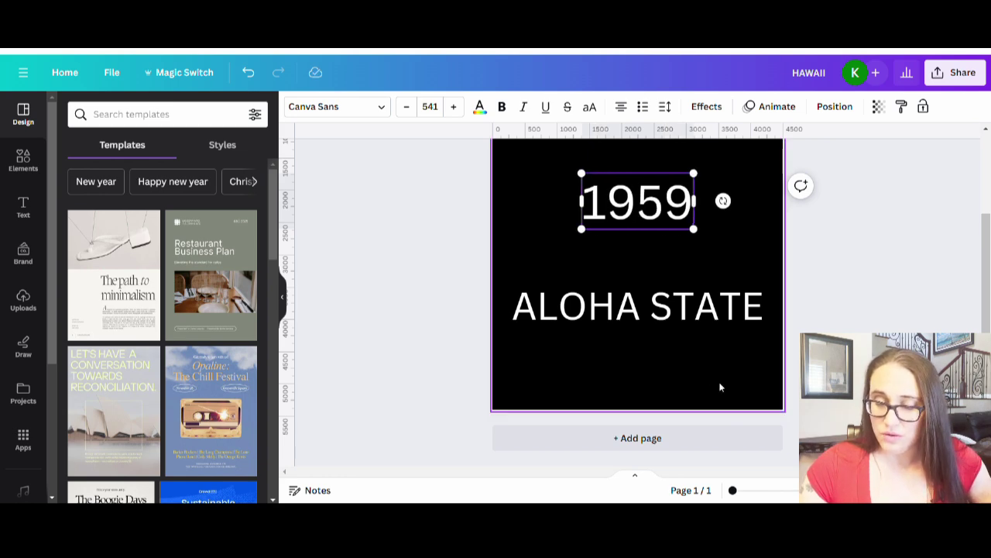
click(708, 363)
drag(664, 224, 641, 351)
click(720, 370)
click(718, 370)
scroll(718, 371, up, 2)
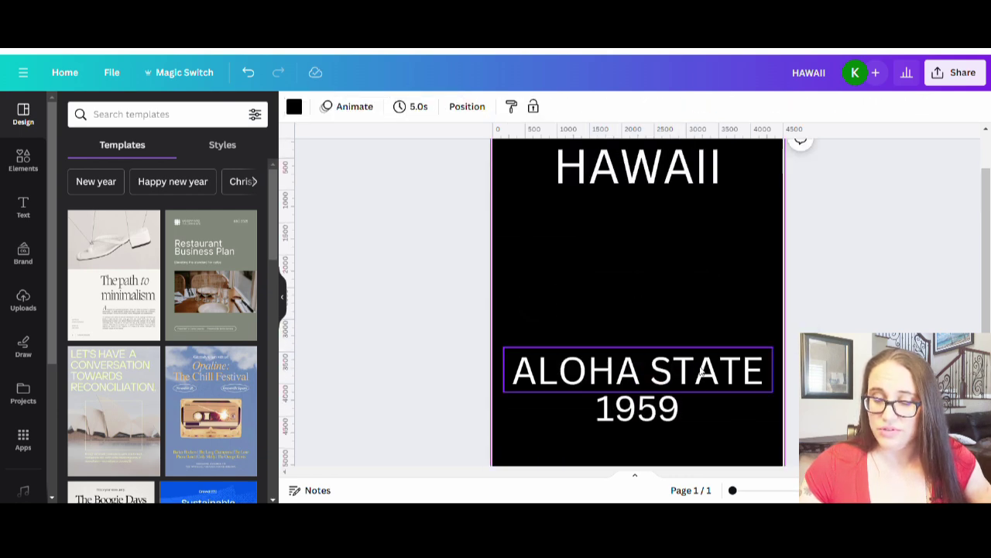
click(719, 370)
click(719, 303)
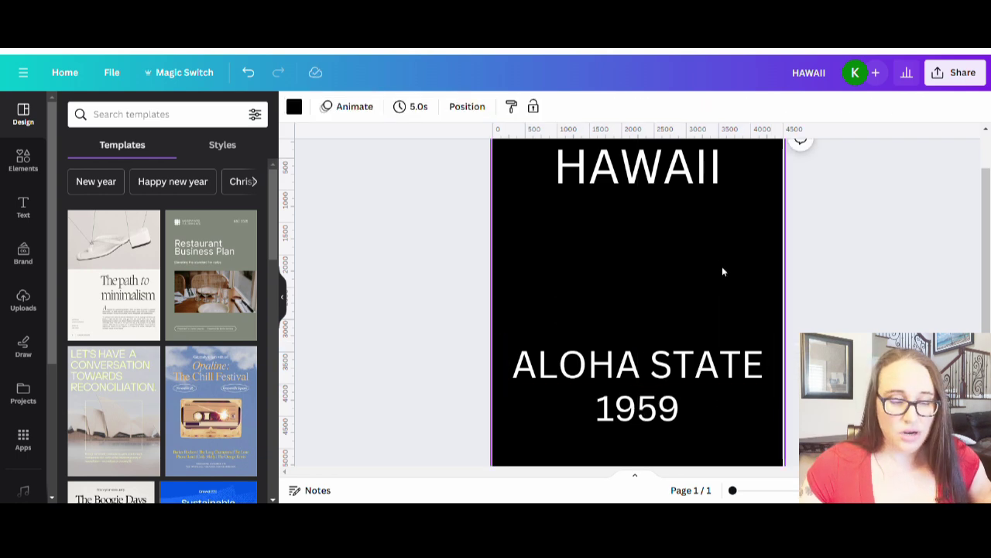
scroll(673, 238, up, 1)
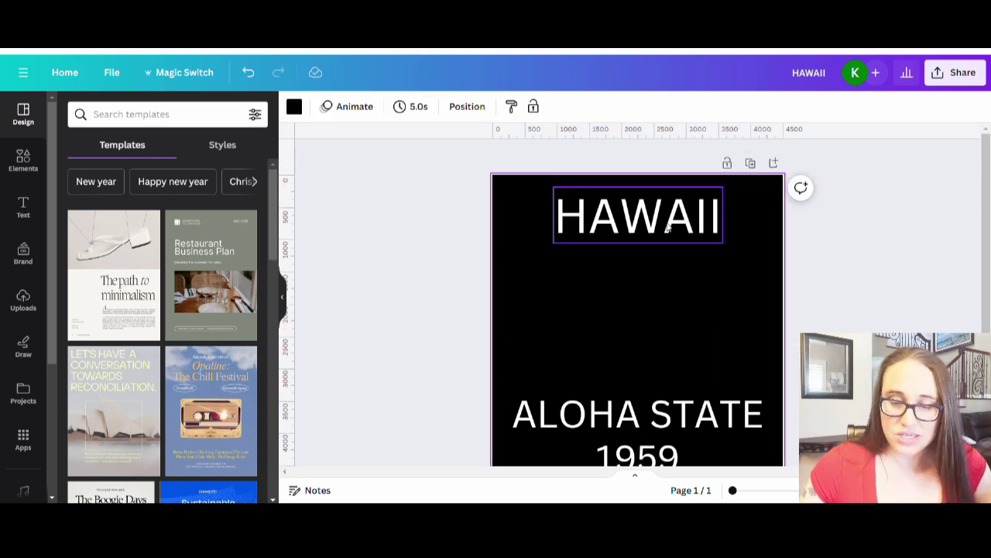
Make HAWAII bold at size 660 with letter spacing widened to 187 across the page
click(669, 226)
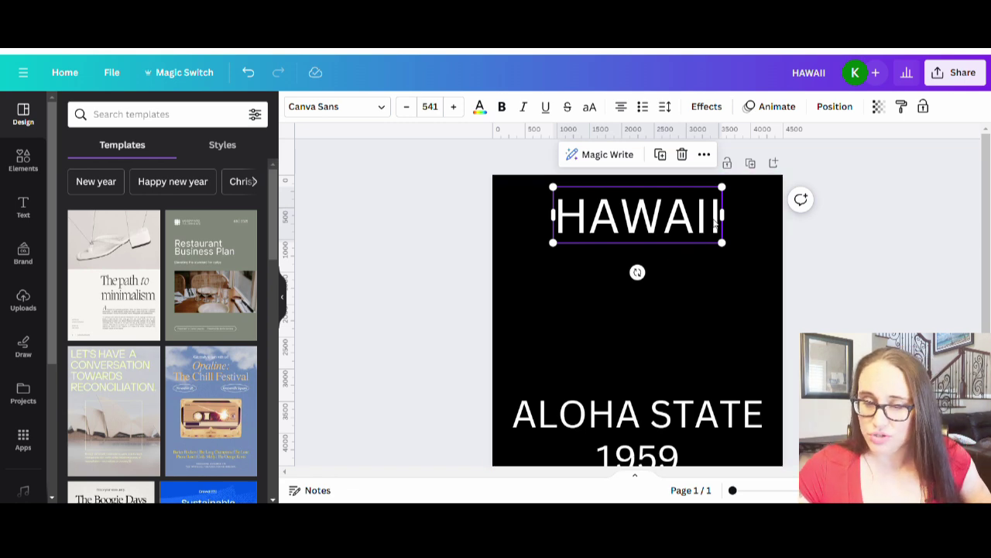
click(511, 107)
drag(735, 251, 699, 240)
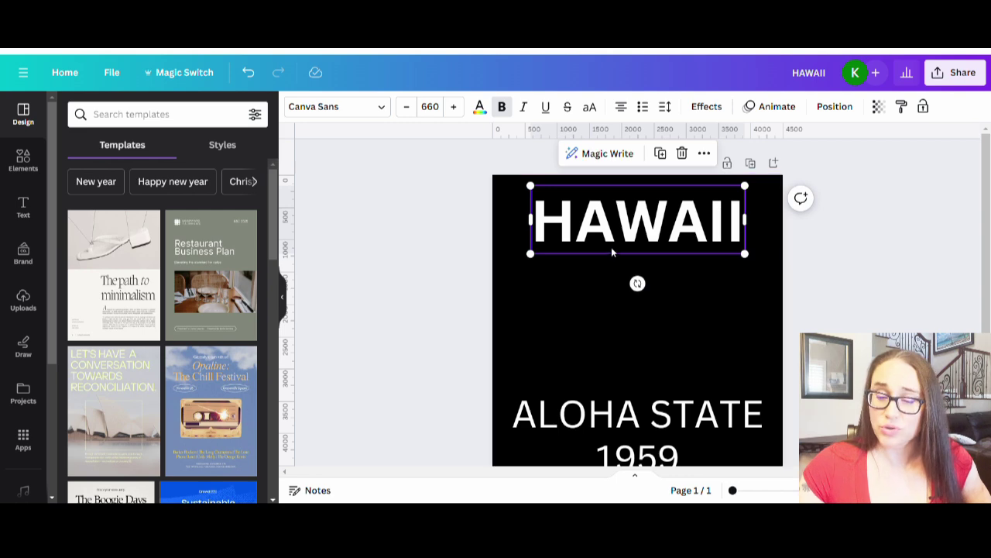
click(666, 111)
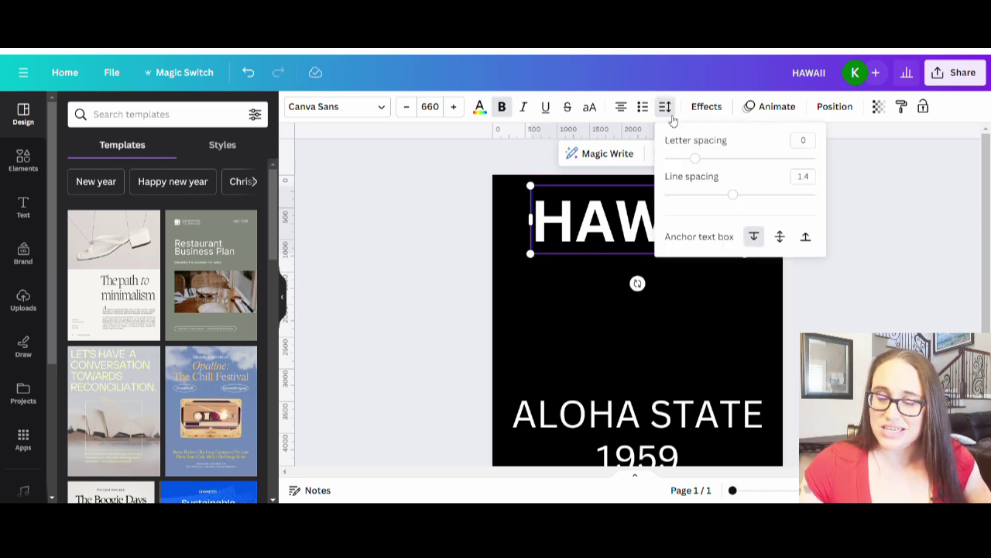
drag(702, 161, 723, 166)
click(730, 297)
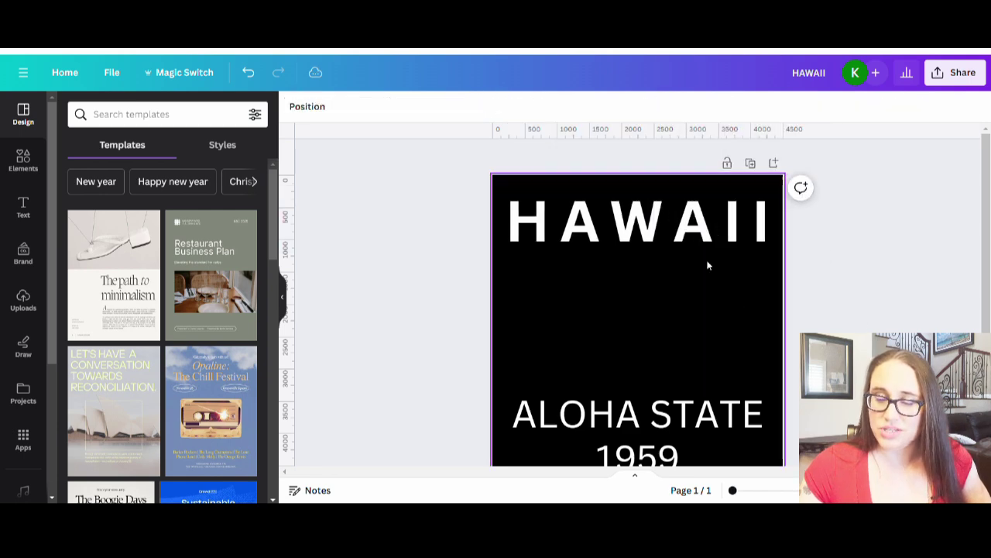
click(697, 236)
click(756, 321)
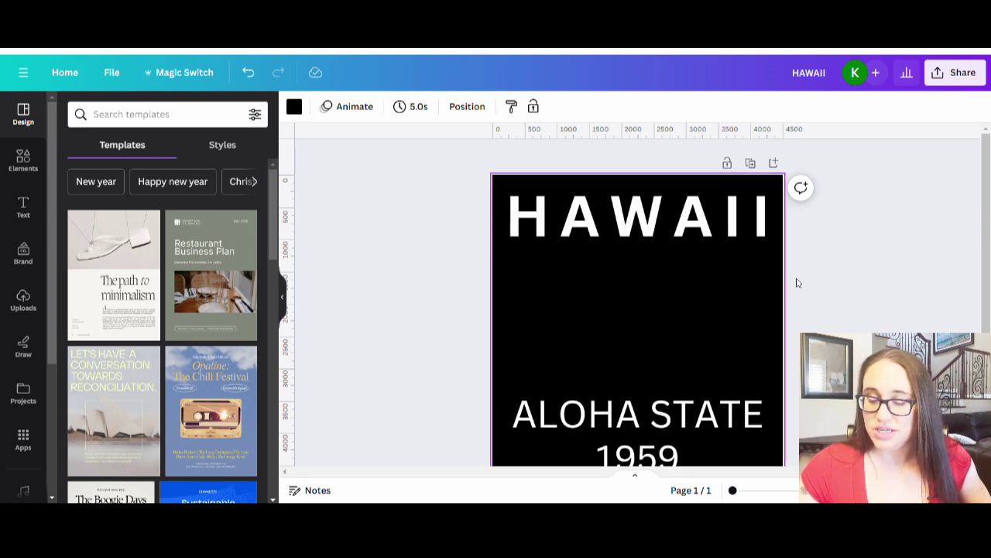
Shrink and centre ALOHA STATE, set its letter spacing to 57, and keep it on one line
scroll(755, 329, down, 1)
click(735, 354)
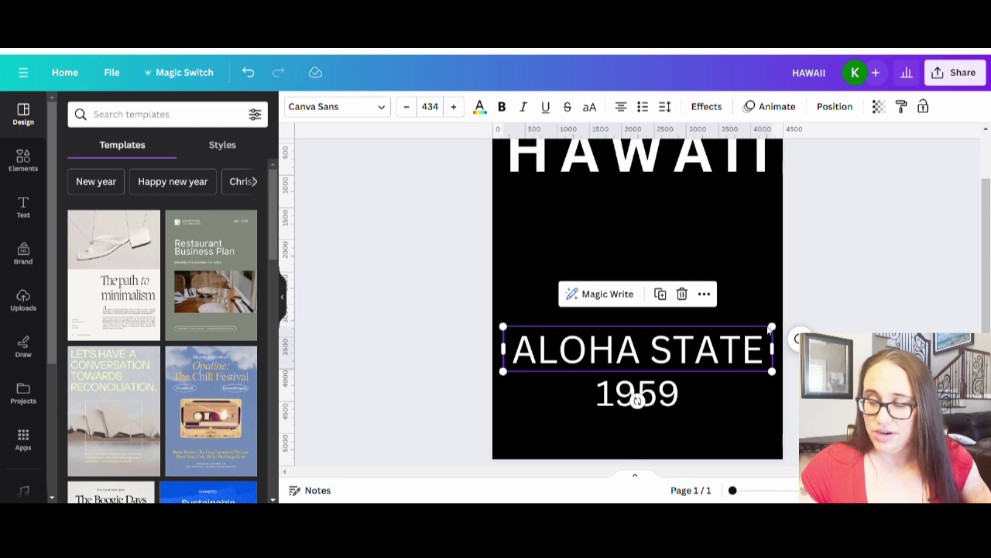
drag(773, 327, 742, 333)
drag(697, 366, 702, 366)
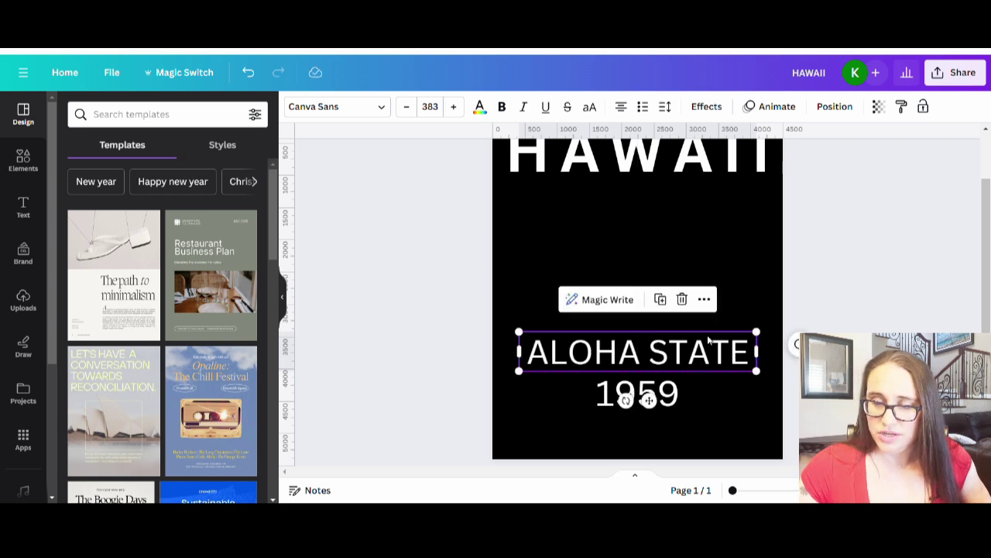
click(665, 106)
drag(696, 158, 704, 158)
drag(757, 376, 774, 370)
click(858, 313)
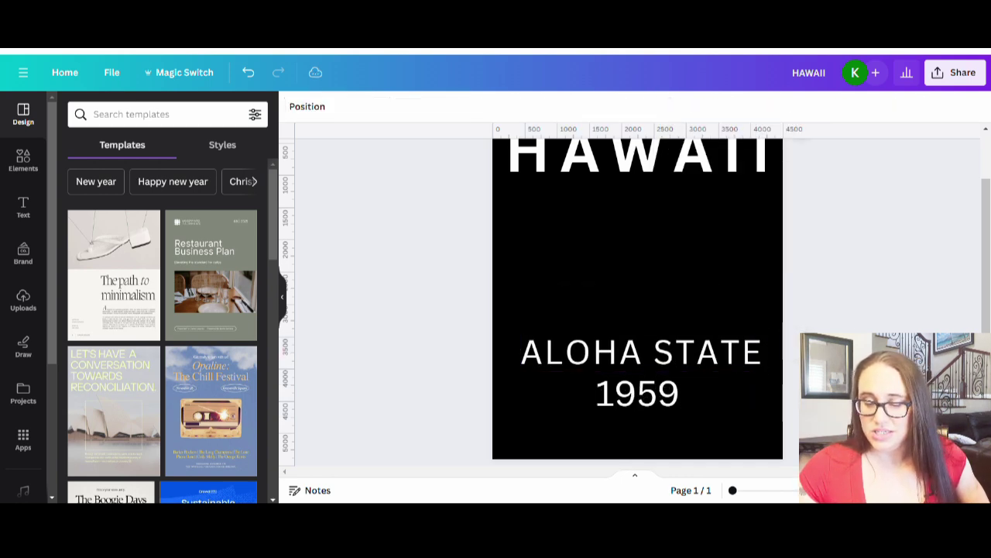
Shrink the 1959 text and nudge it left so it sits centred beneath ALOHA STATE
click(651, 395)
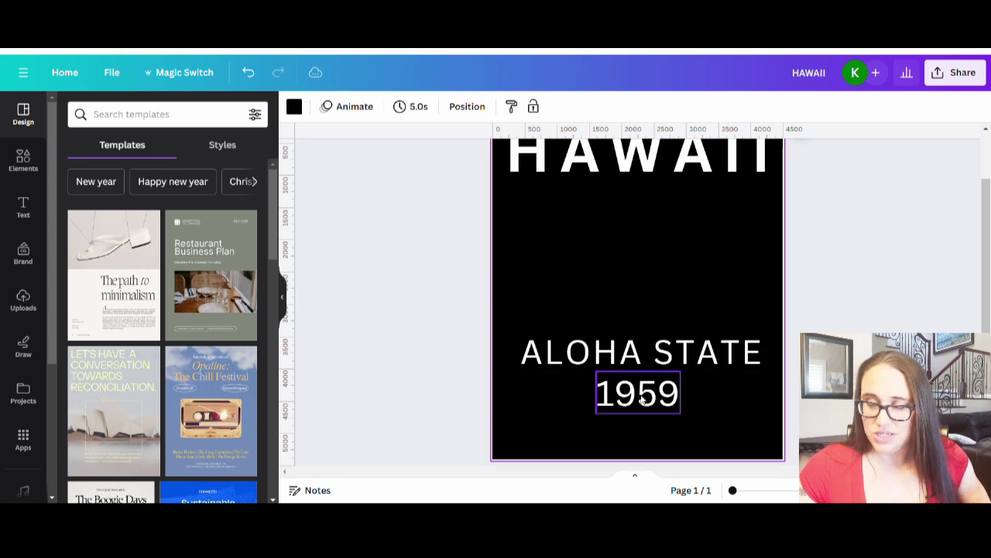
drag(595, 413, 653, 395)
click(720, 418)
click(636, 394)
click(721, 315)
scroll(721, 314, up, 2)
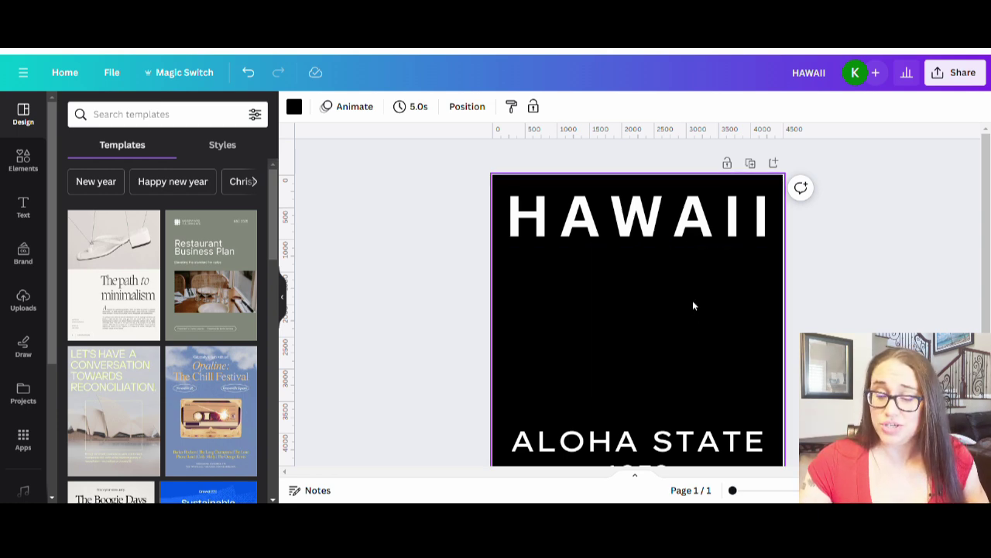
scroll(677, 292, down, 3)
scroll(679, 268, up, 2)
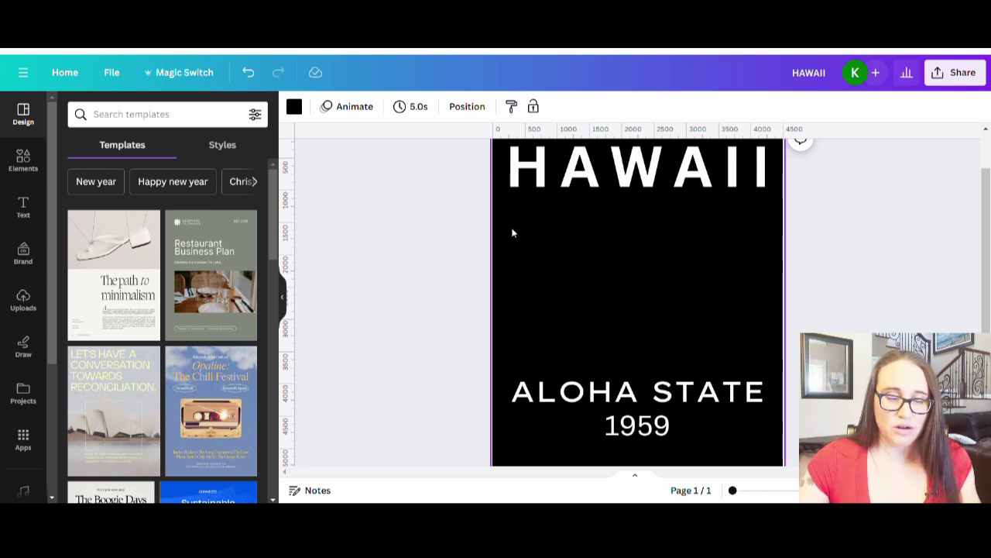
Search Elements for 'TRIBAL SEA TURTLE' and show all Graphics results
click(22, 157)
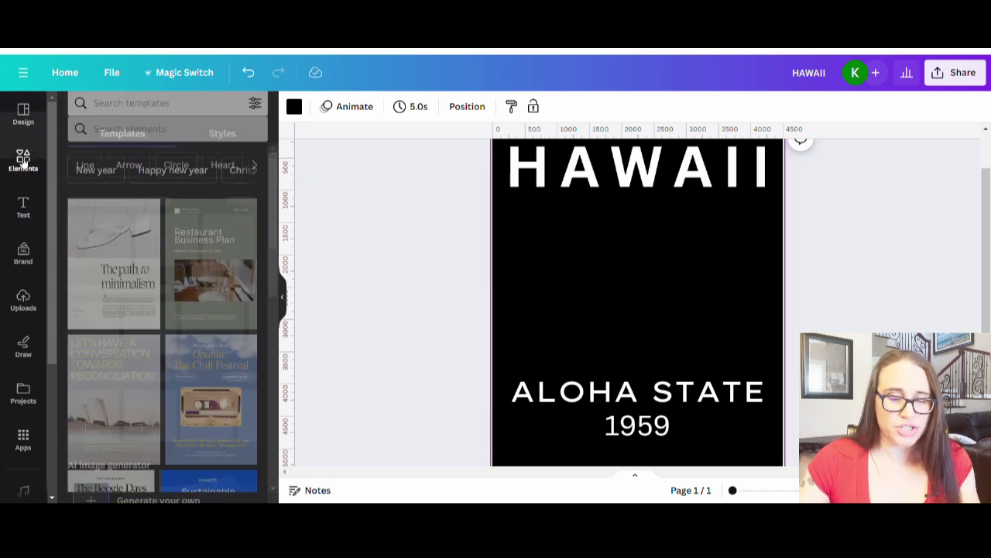
click(153, 120)
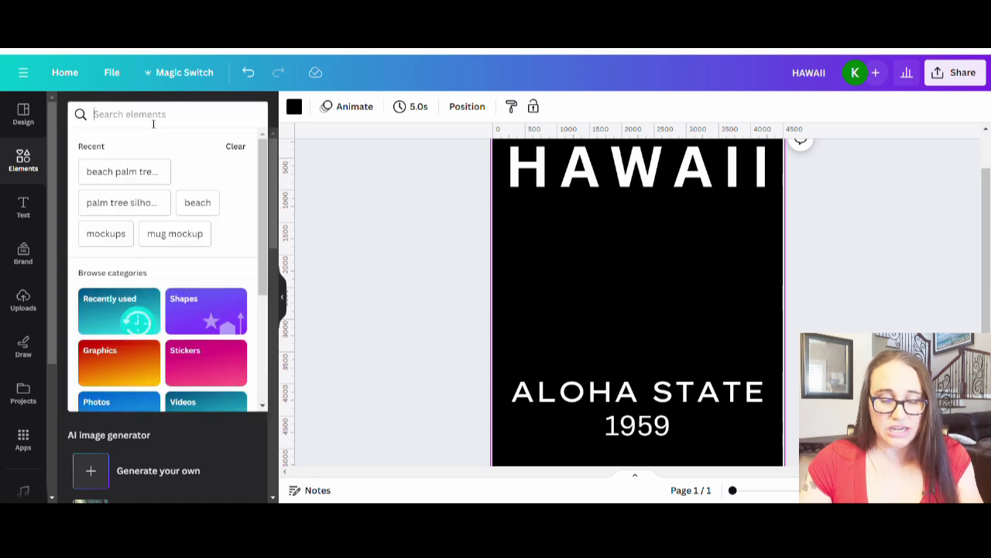
text(T)
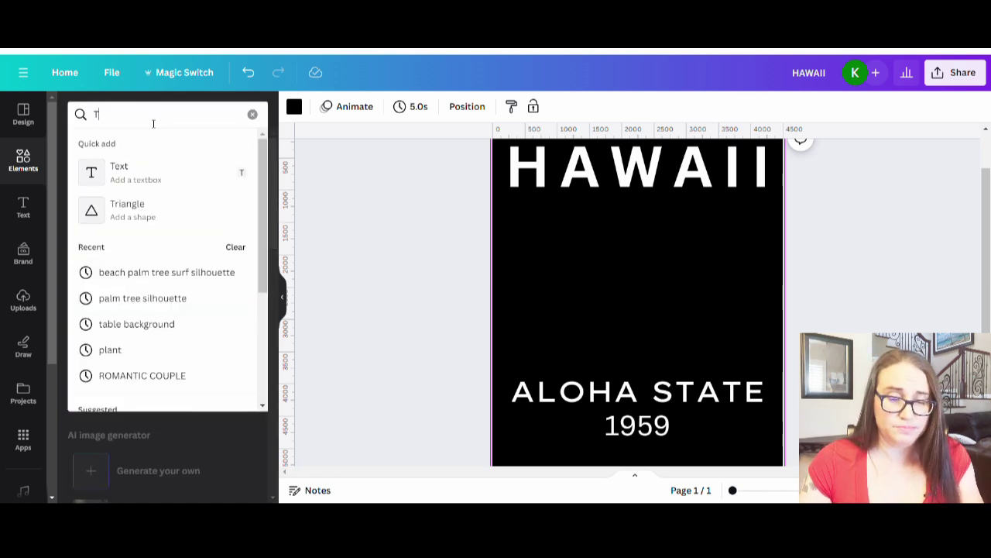
text(RIBAL)
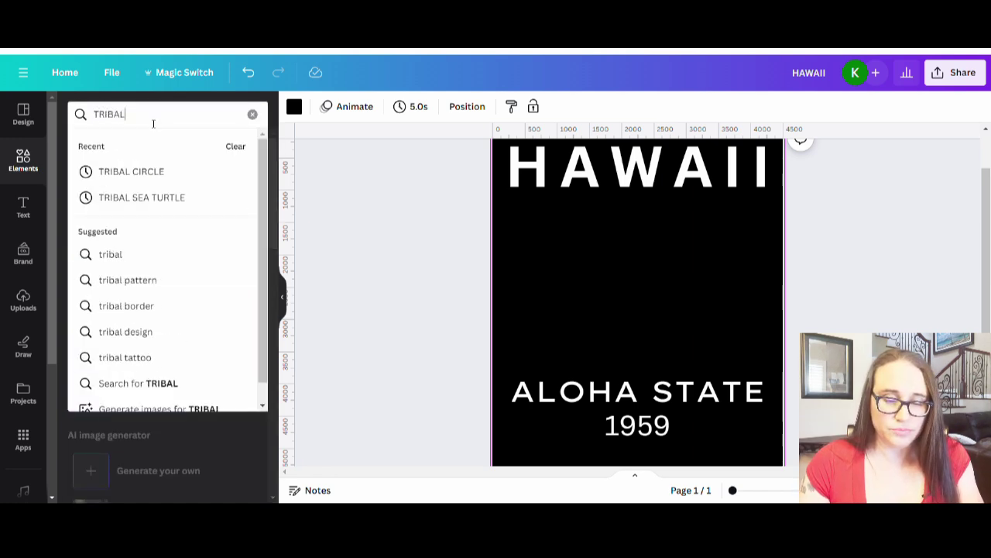
text( SEA TURTLE)
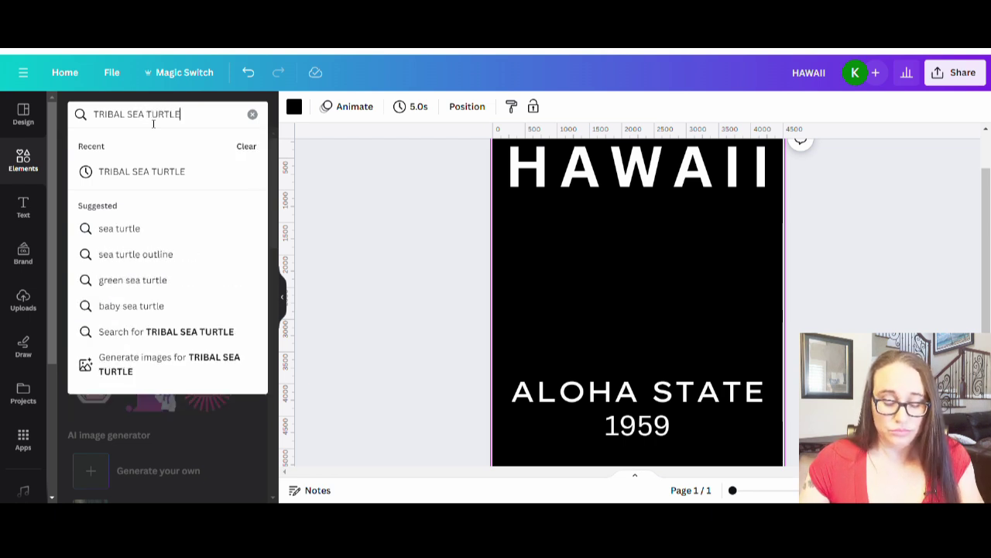
key(Return)
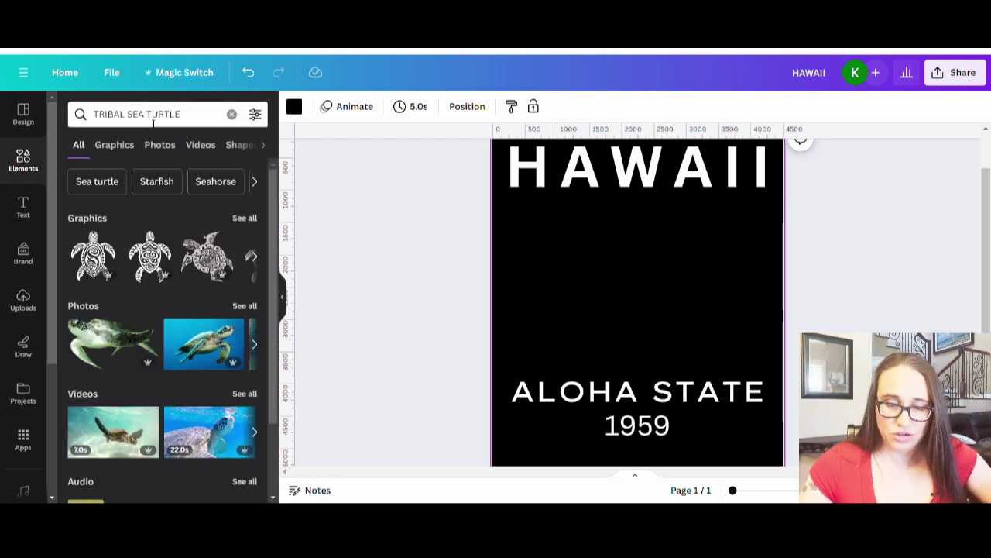
click(249, 218)
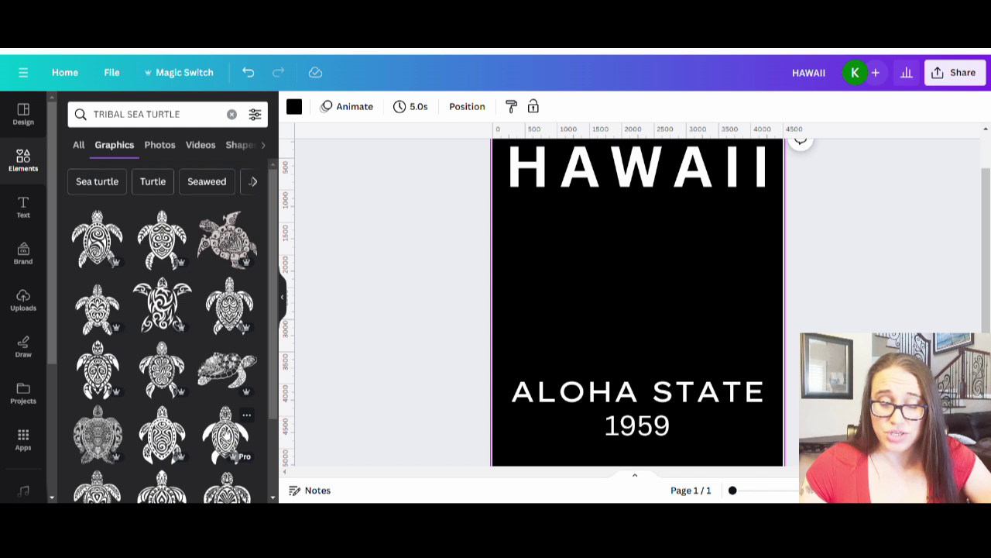
Add a tribal turtle graphic, colour it white, and position it upright between HAWAII and ALOHA STATE
click(225, 436)
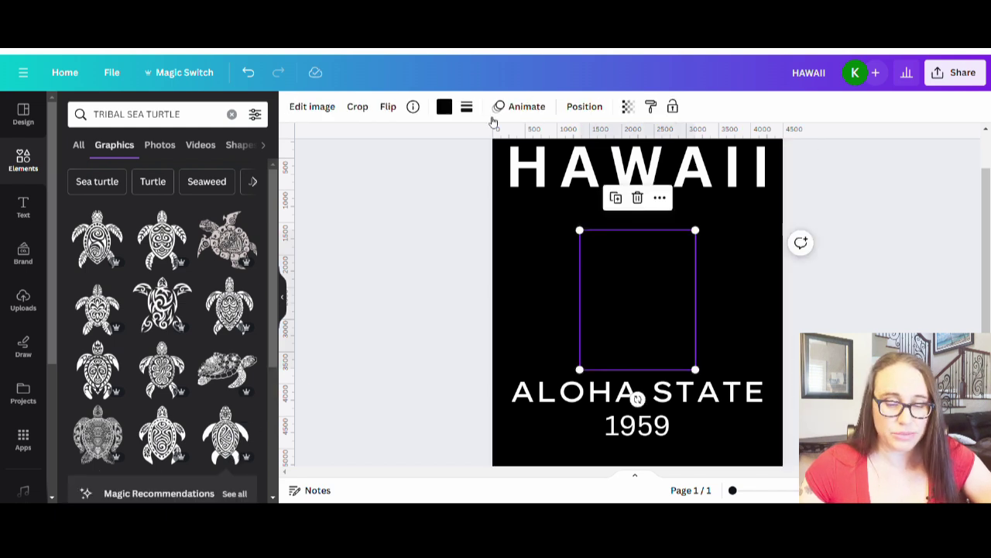
click(444, 106)
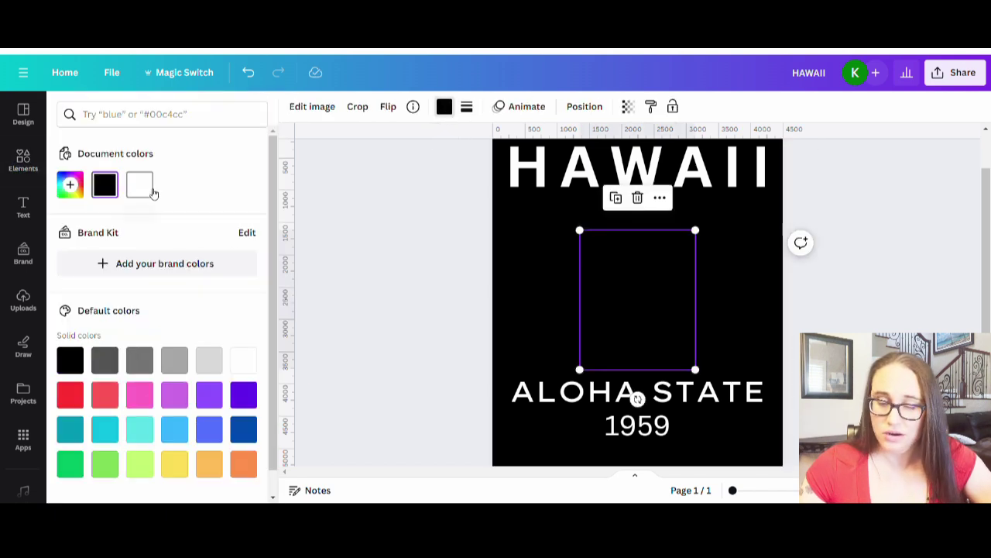
click(151, 192)
click(472, 310)
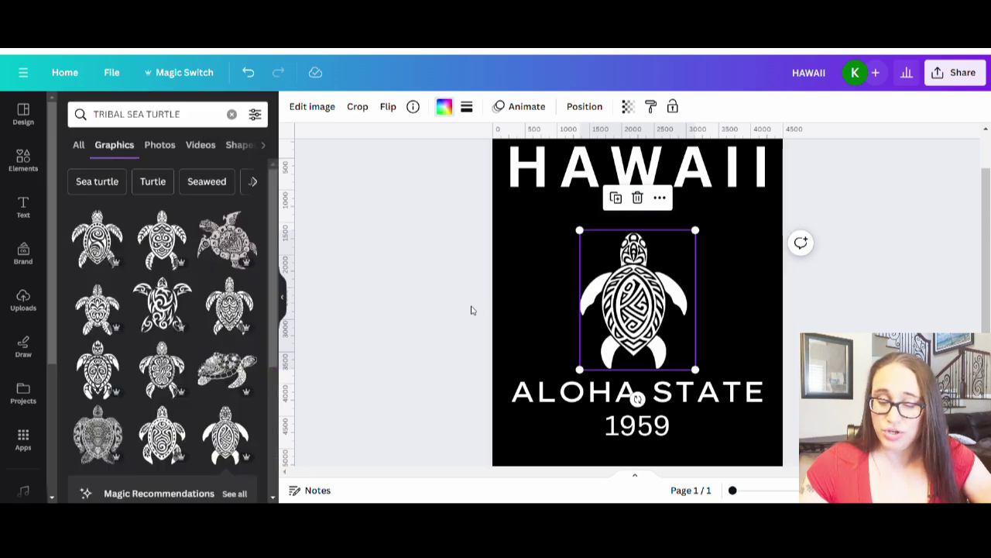
drag(645, 322, 649, 309)
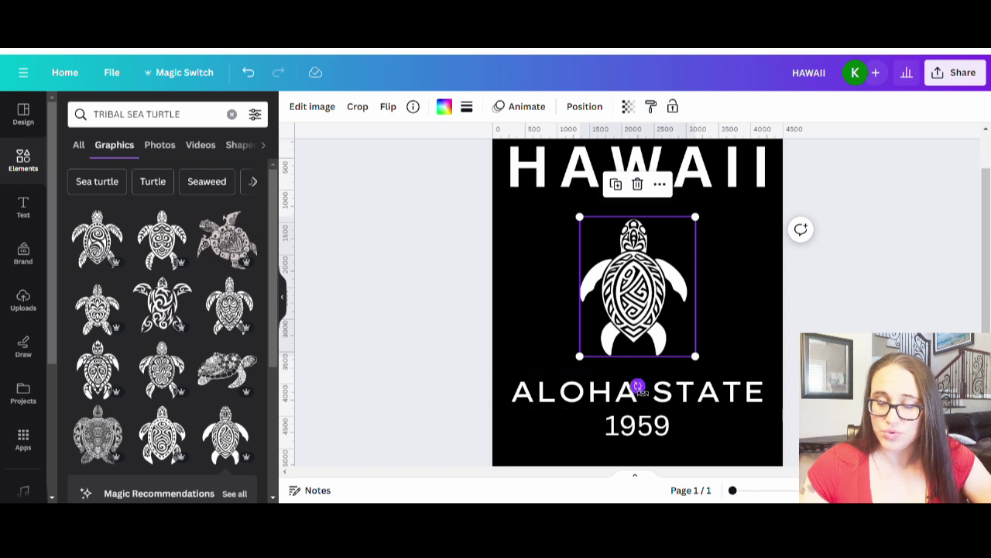
drag(638, 385, 642, 395)
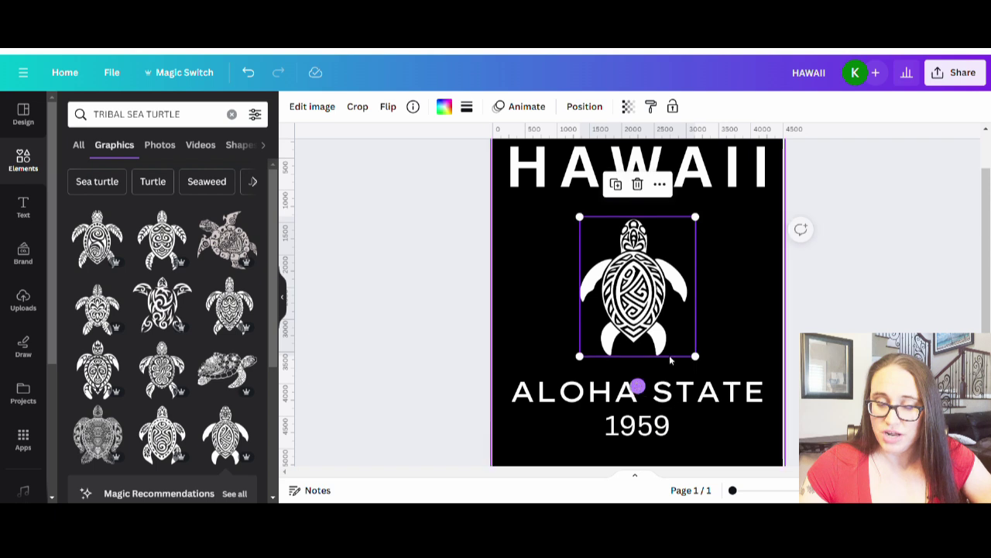
click(744, 301)
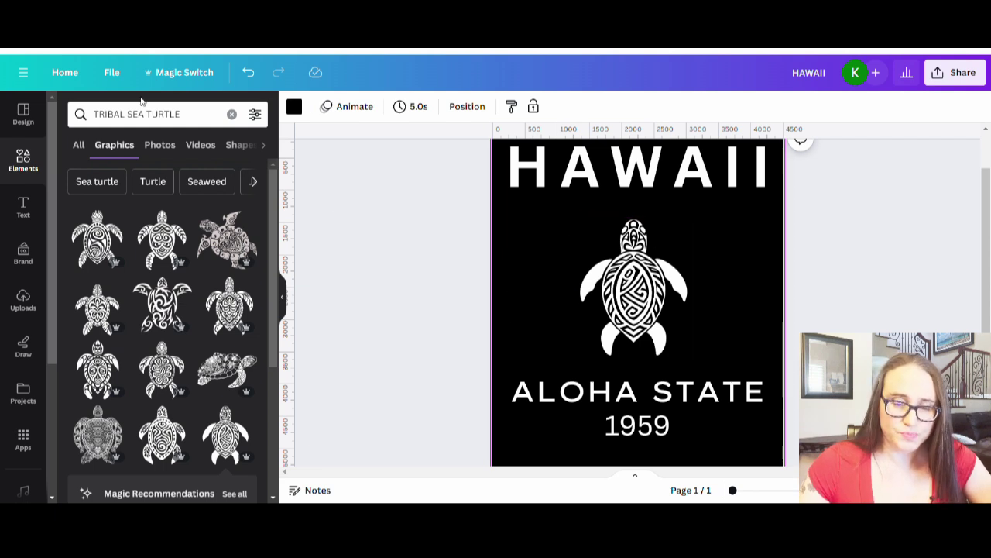
Change the elements search to 'TRIBAL circle' and scroll through the circular graphics results
click(185, 118)
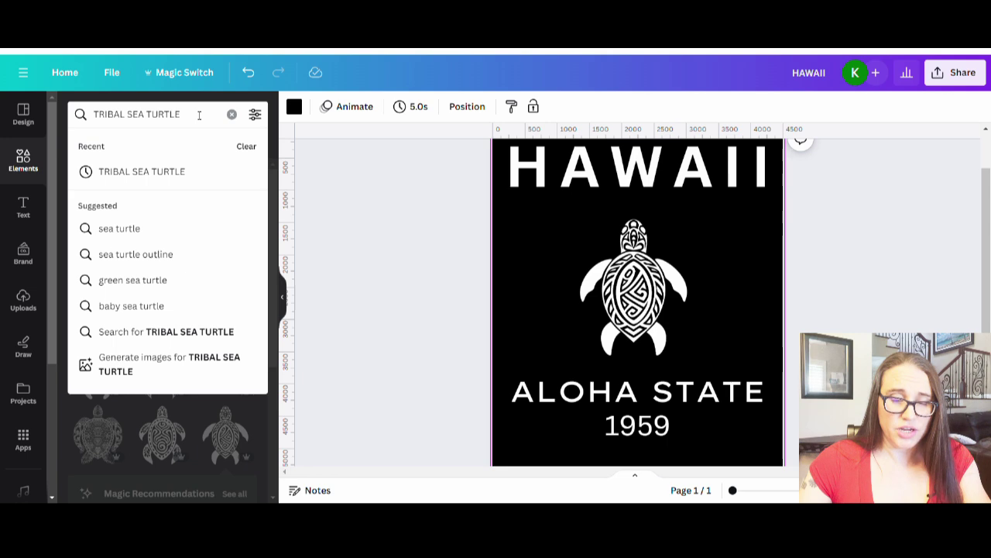
drag(128, 116, 232, 116)
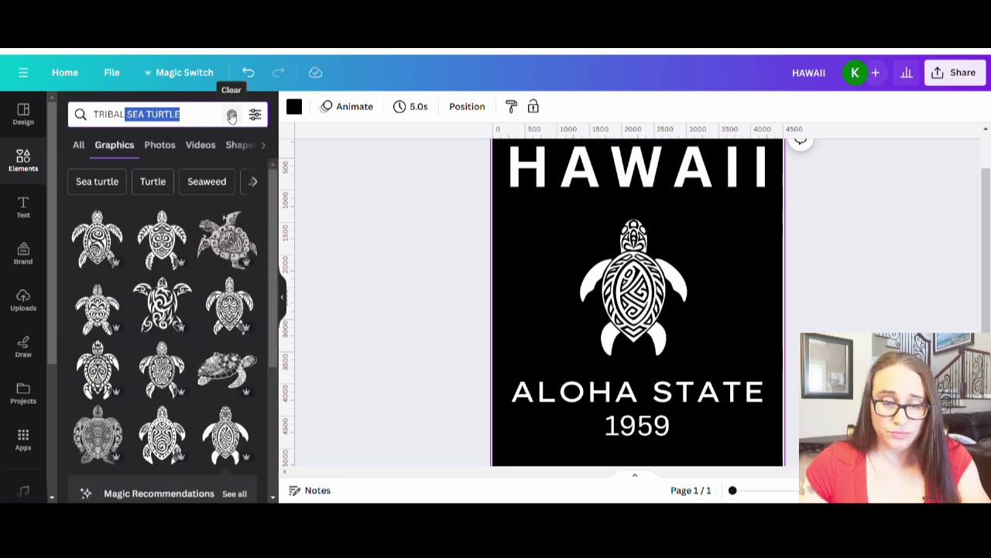
text(cirlcle)
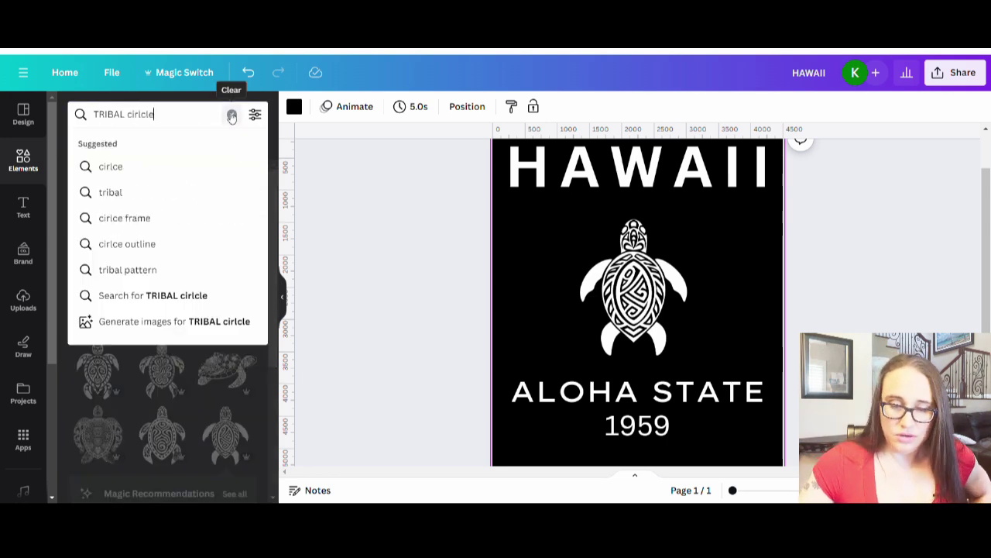
key(Return)
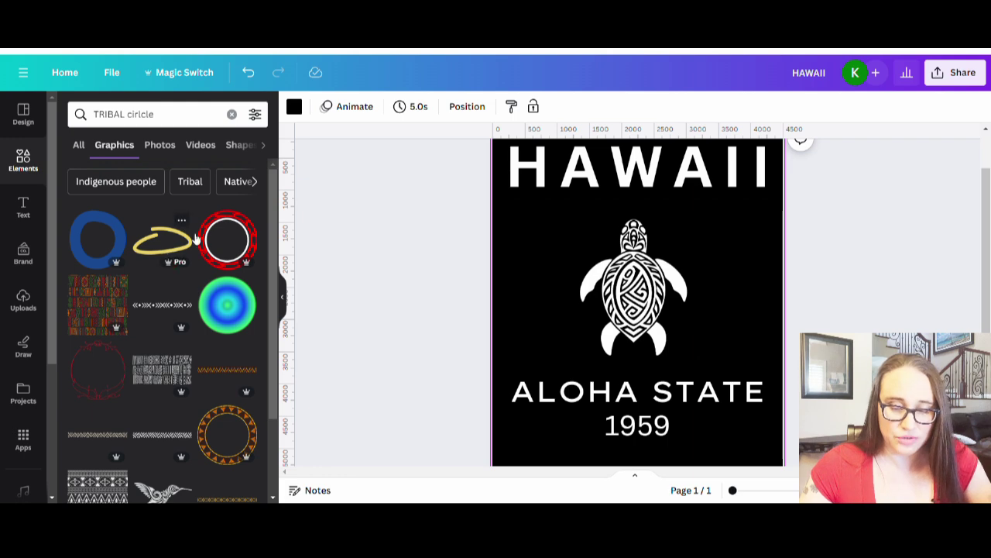
scroll(186, 233, down, 3)
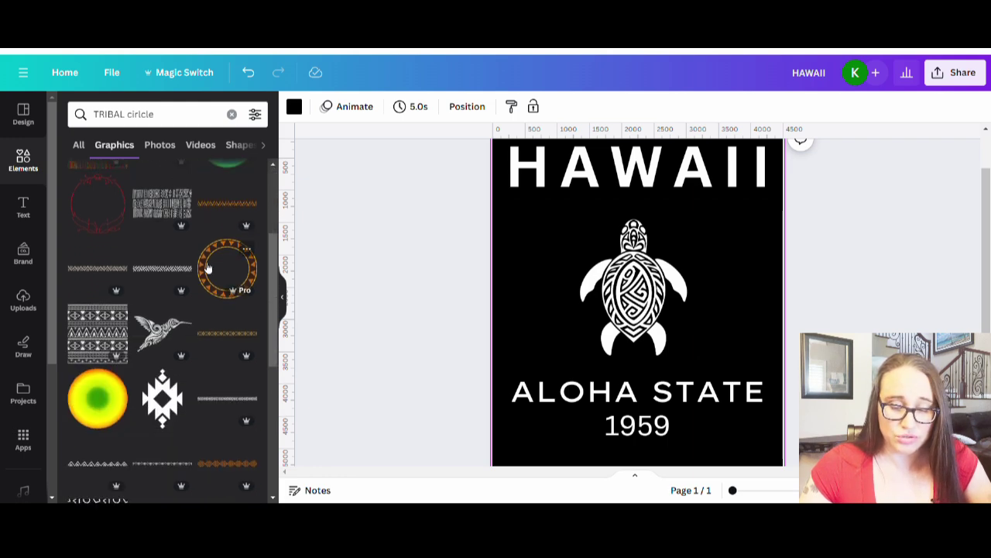
scroll(206, 267, down, 5)
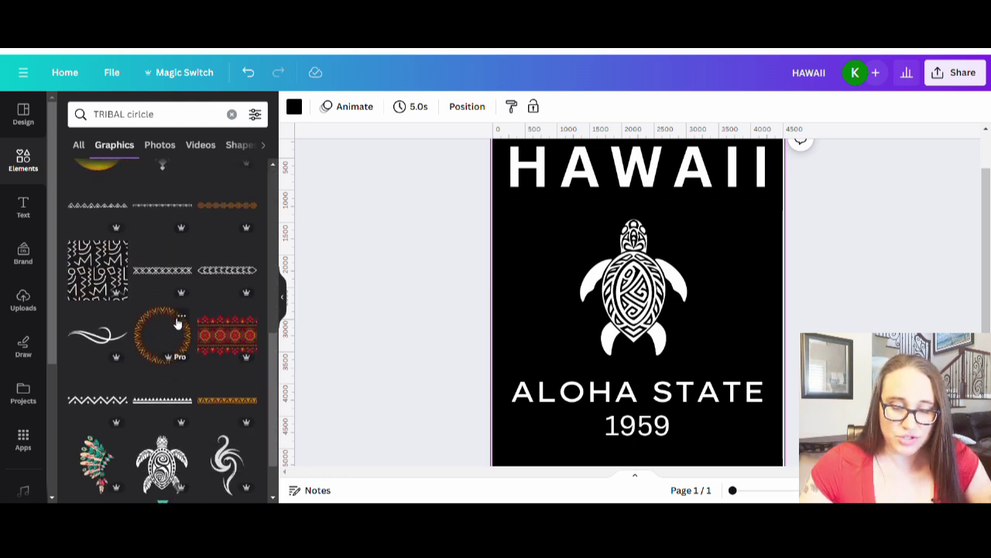
scroll(165, 336, down, 2)
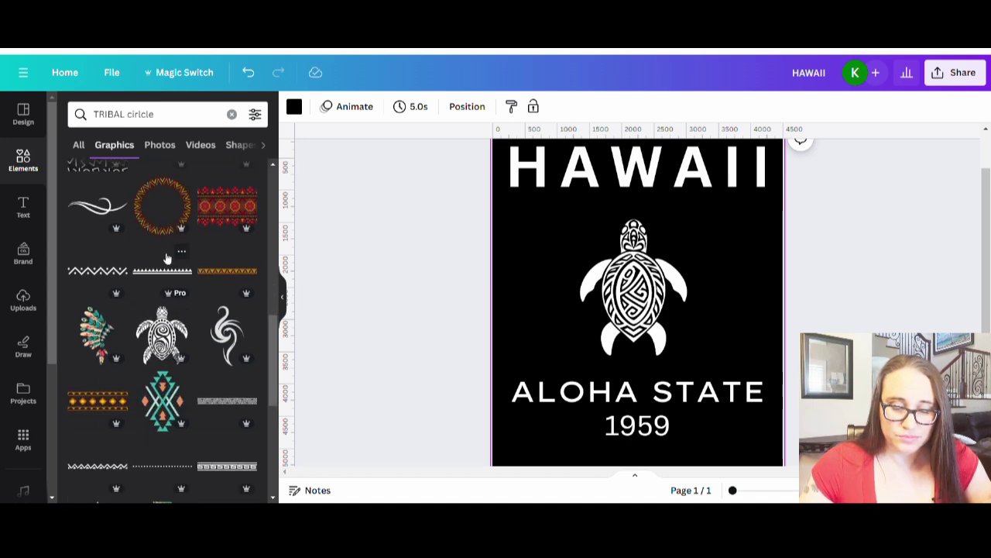
scroll(166, 258, down, 4)
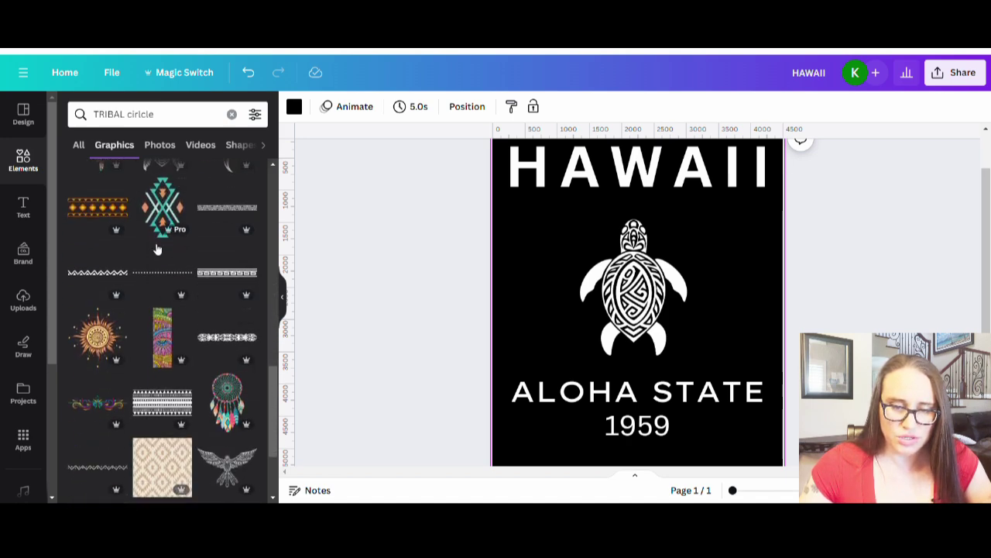
scroll(95, 200, up, 15)
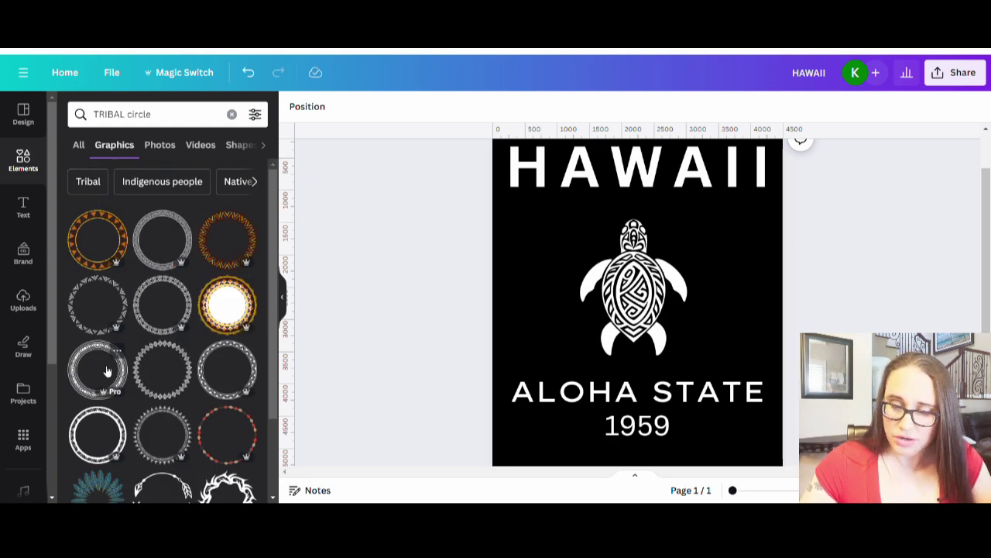
Colour the selected tribal circle graphic turquoise
click(634, 291)
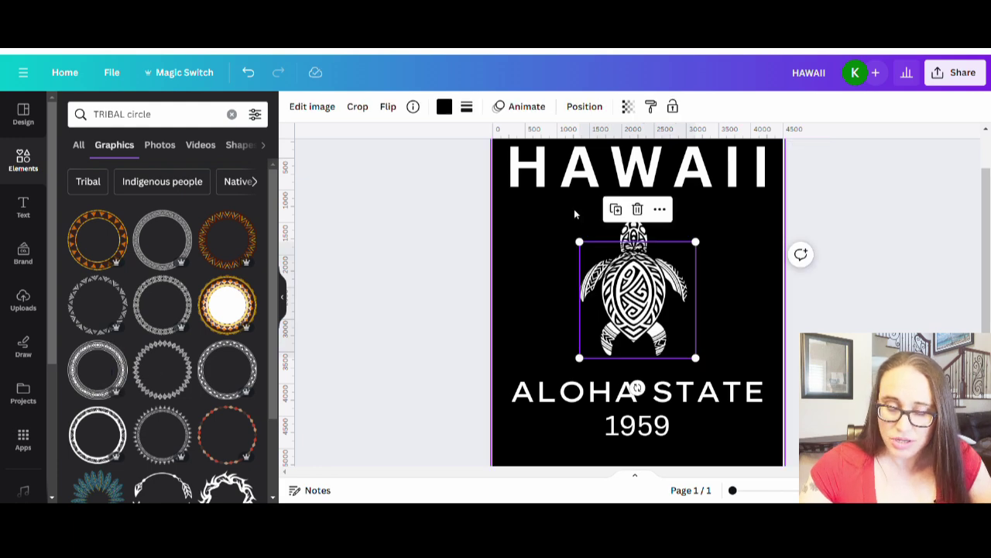
click(444, 106)
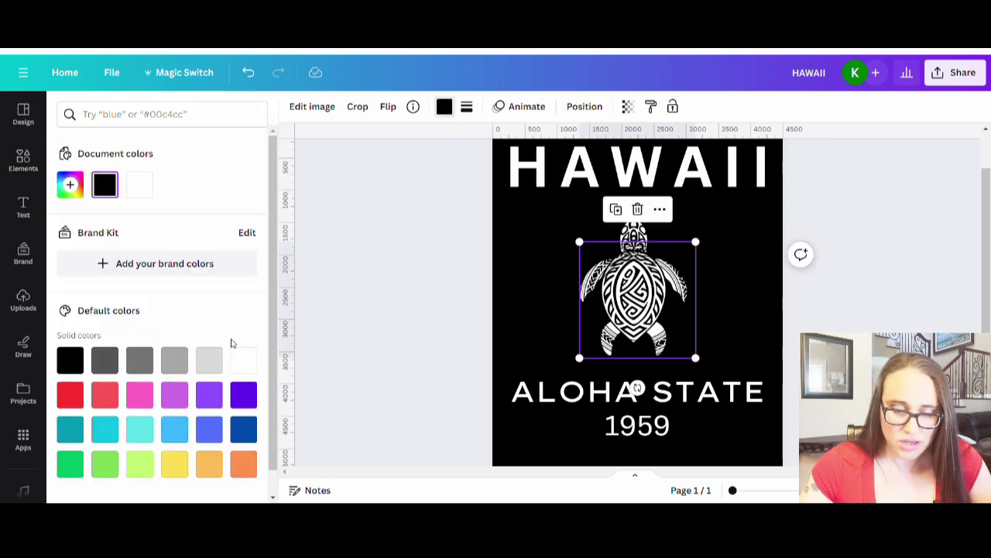
click(140, 428)
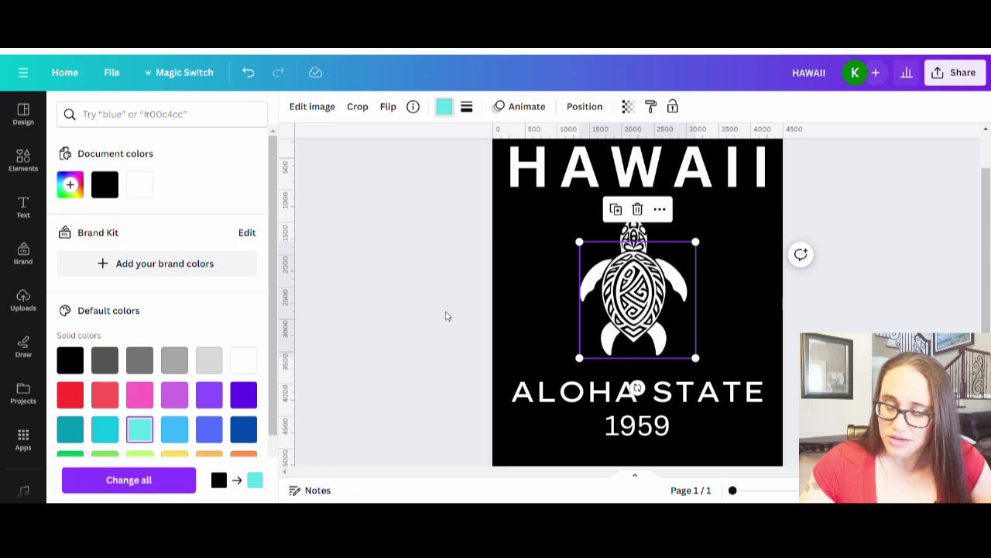
Centre the turquoise circle over the turtle and enlarge it to about 2,096 × 2,096
click(432, 292)
drag(652, 305, 586, 290)
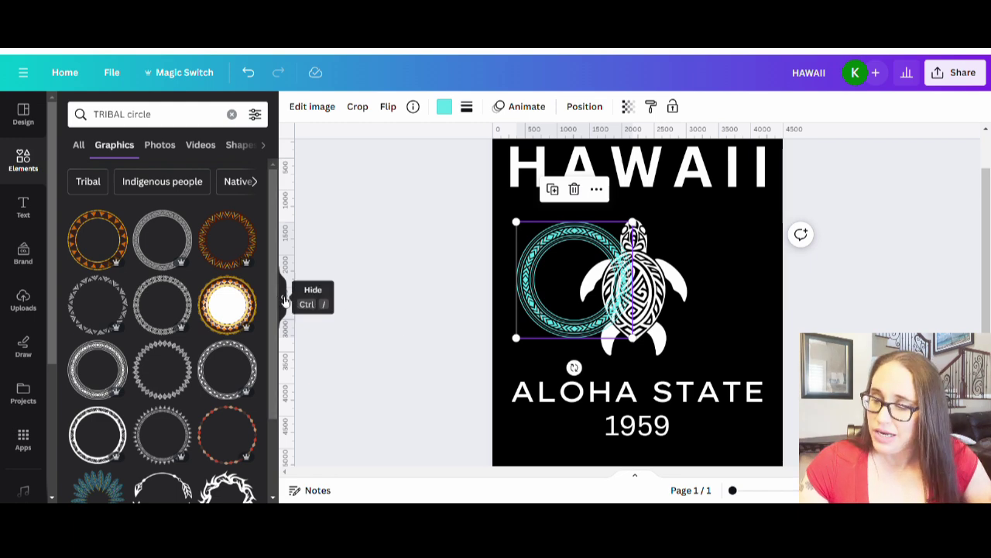
click(285, 301)
click(308, 303)
drag(458, 304, 505, 315)
drag(567, 246, 581, 239)
drag(571, 353, 584, 372)
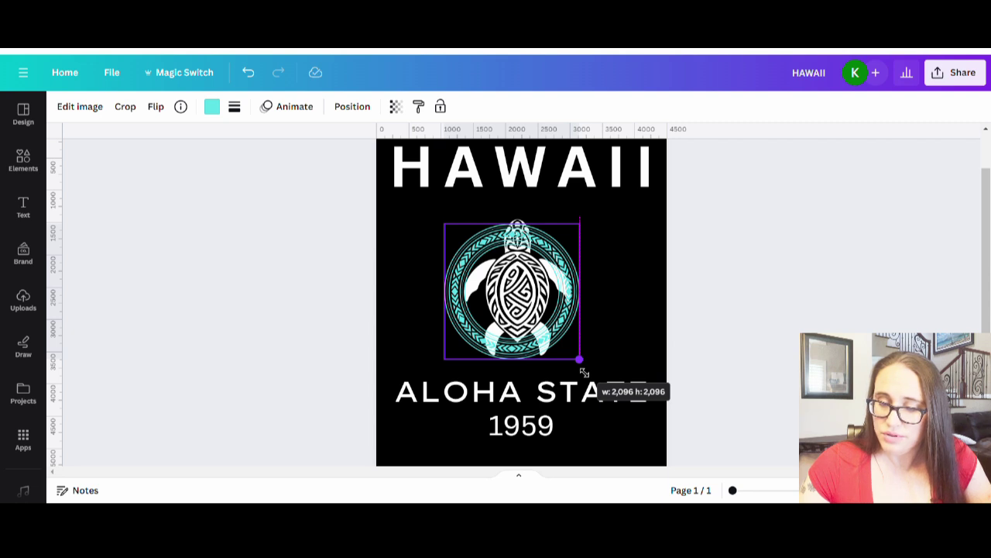
Keep the circle at size 2,096 and drag the turtle toward the page's horizontal centre
drag(584, 373, 584, 372)
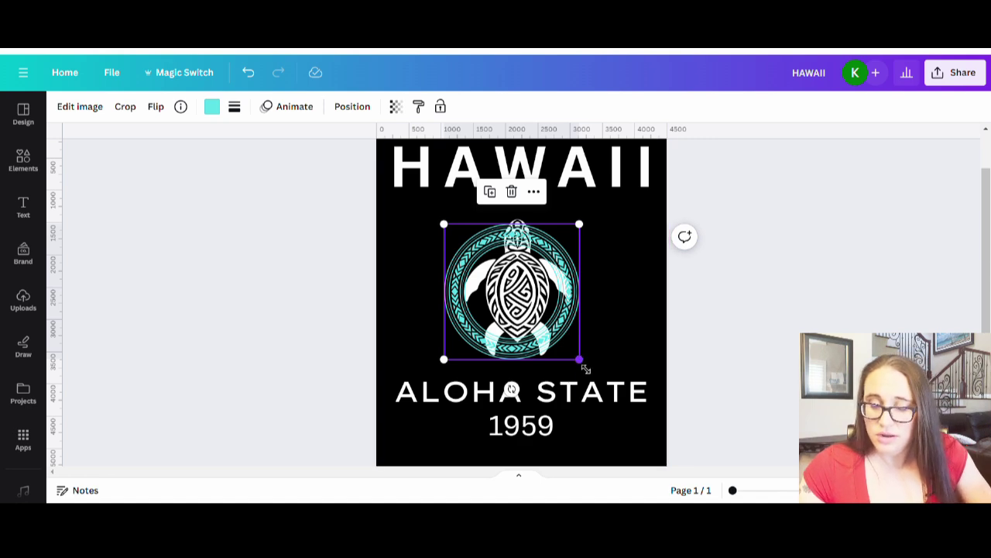
click(588, 310)
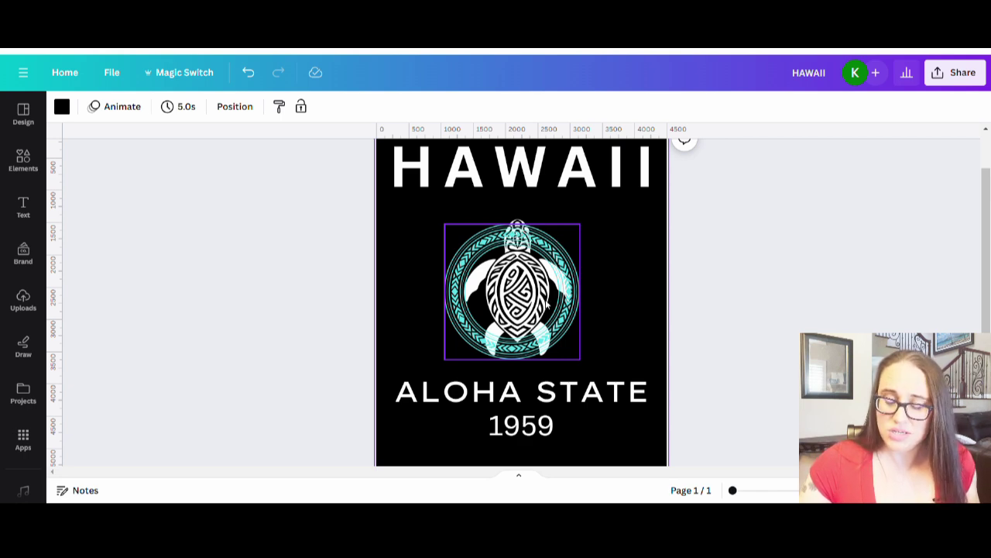
click(541, 308)
drag(568, 313, 575, 316)
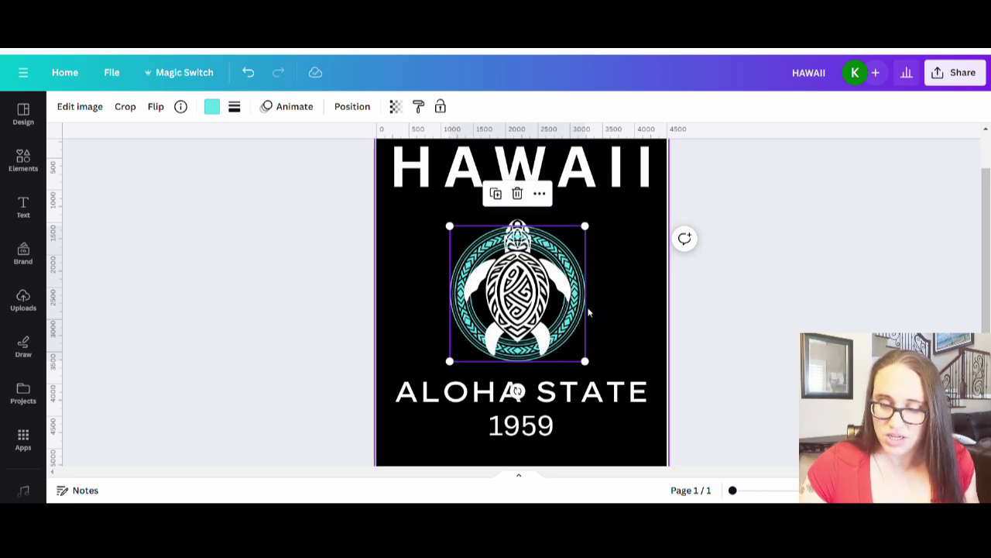
click(611, 311)
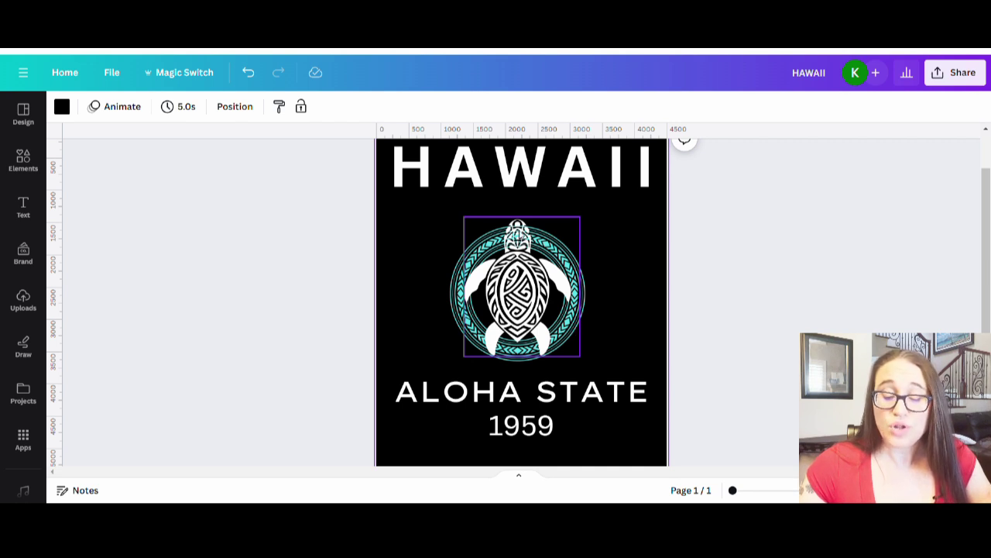
click(582, 309)
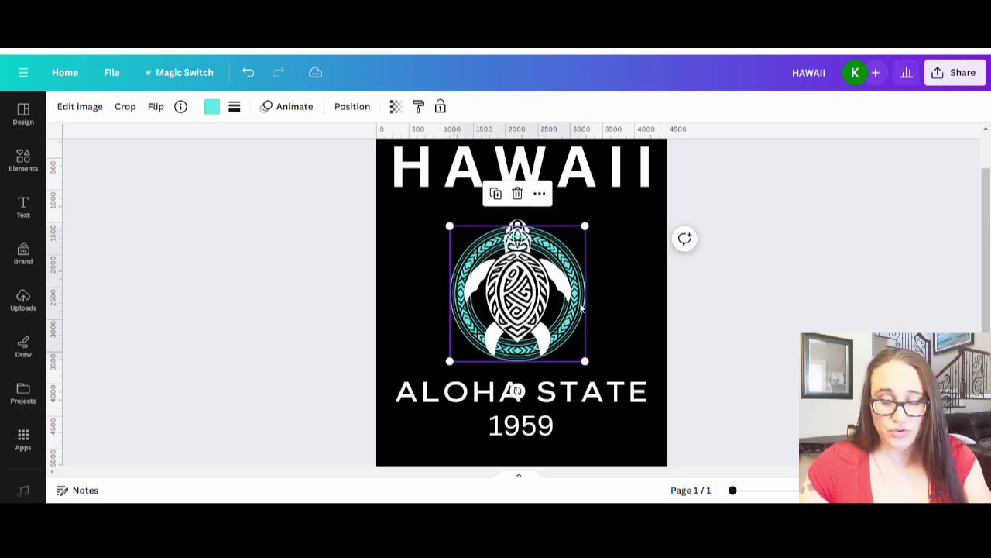
Snap the turtle onto the centre line, then crop the teal circle in from its right edge
click(617, 317)
drag(582, 312, 585, 316)
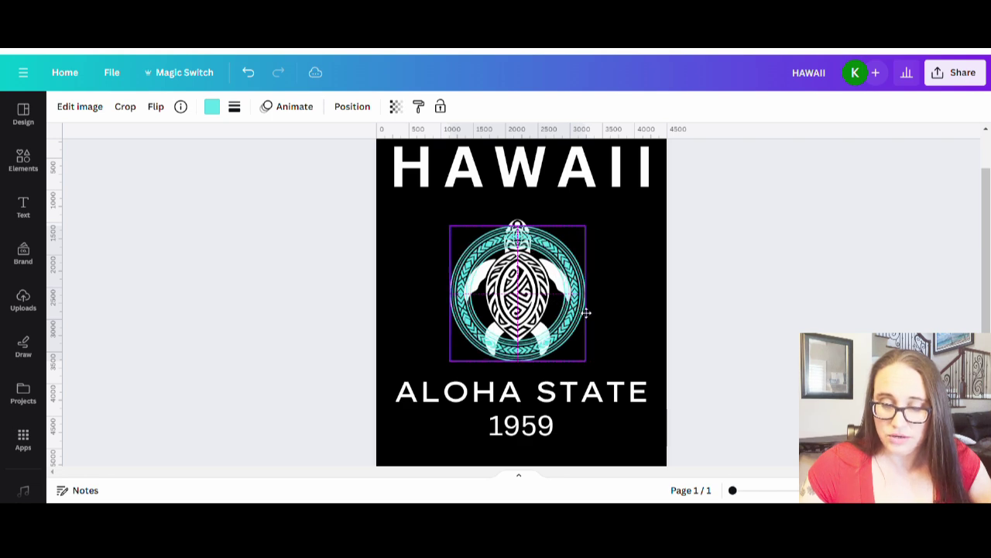
click(653, 313)
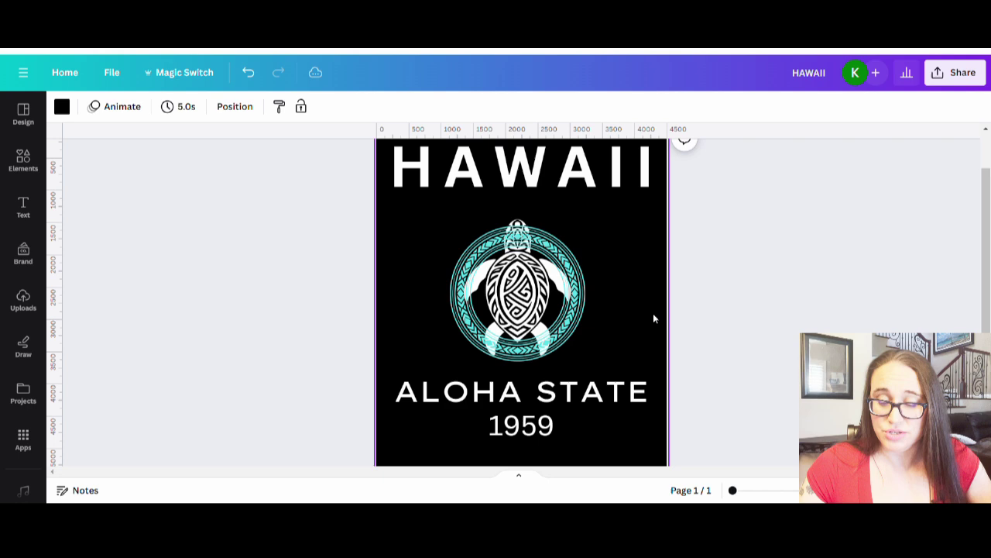
double_click(576, 322)
drag(712, 371, 628, 368)
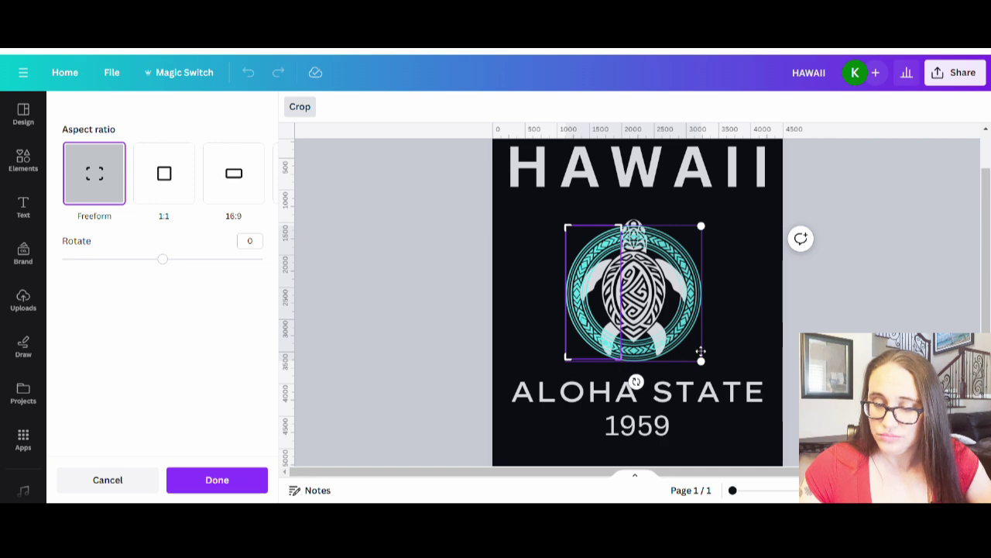
Apply the first crop, then crop the other circle copy down from the top and in from the right
click(748, 321)
click(643, 320)
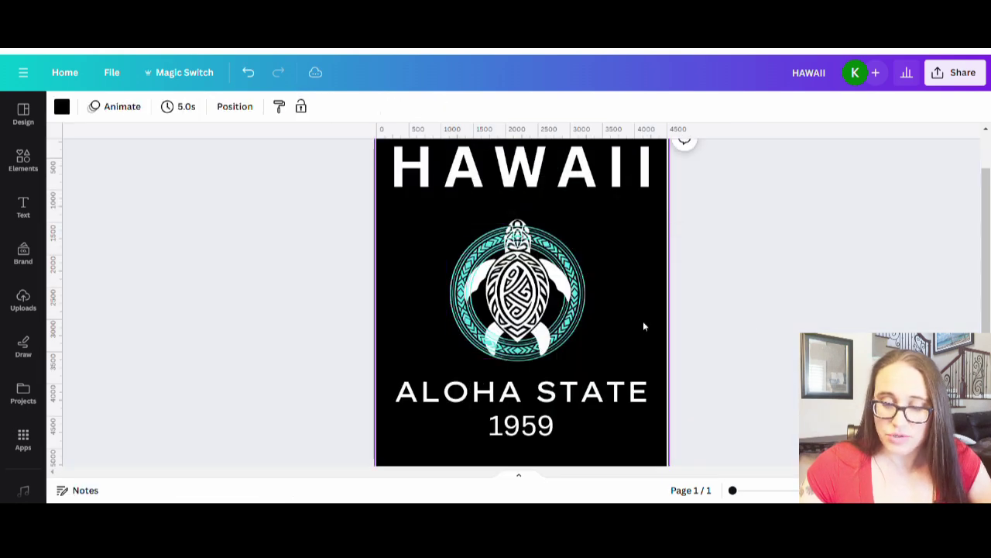
double_click(579, 309)
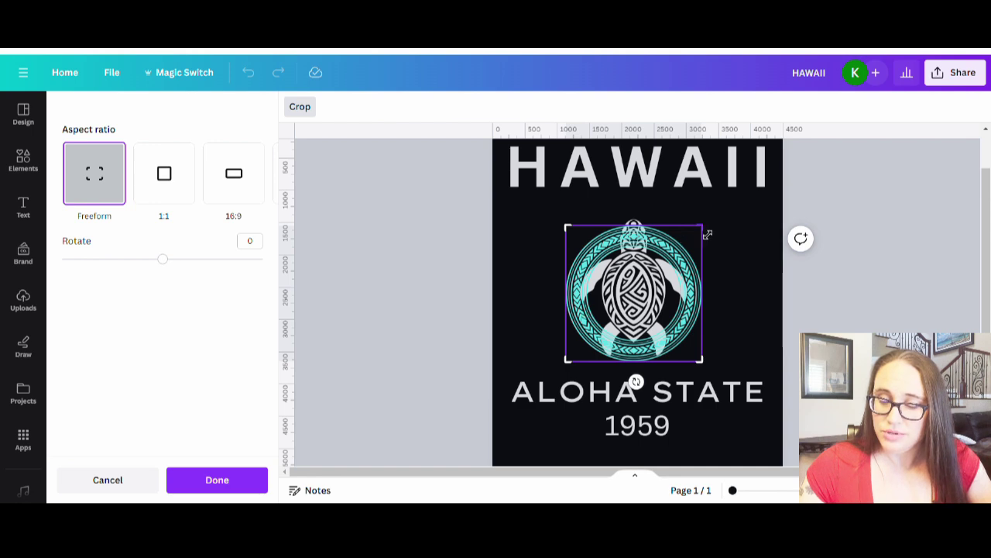
drag(707, 234, 711, 334)
drag(711, 334, 667, 335)
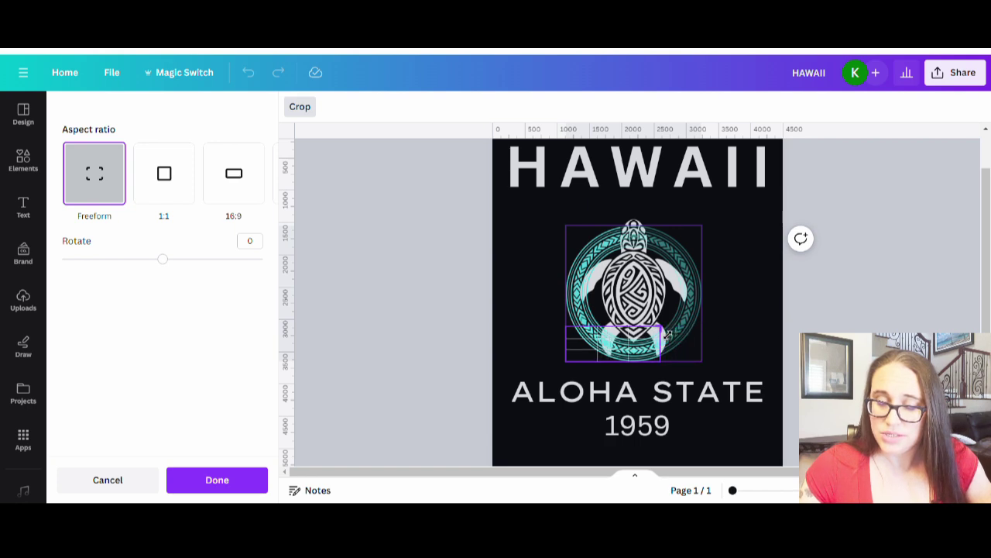
click(739, 300)
click(653, 287)
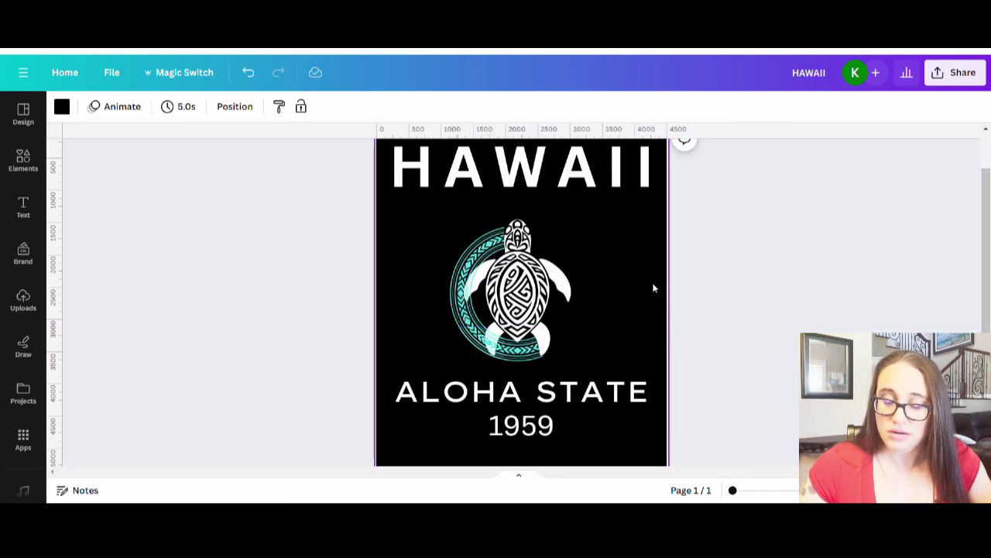
click(523, 350)
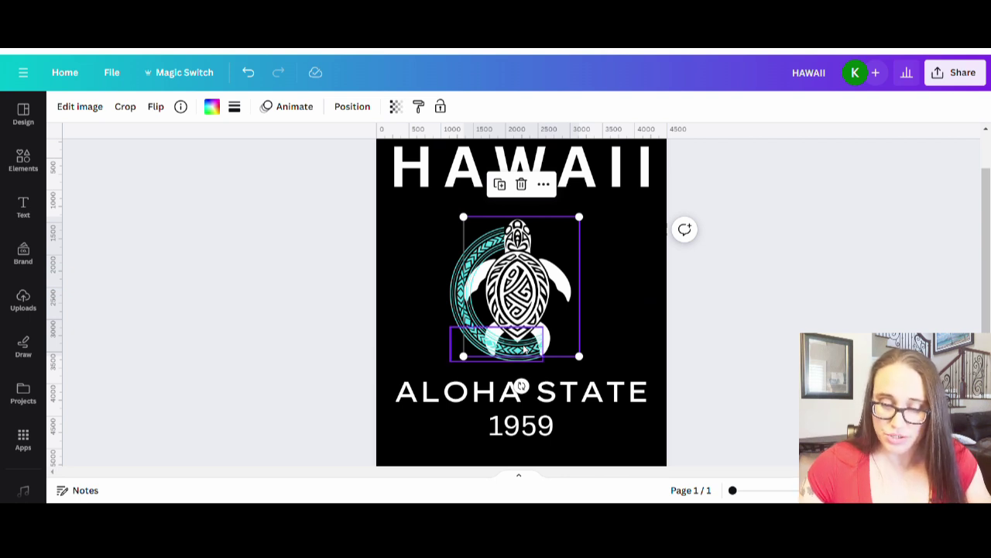
click(619, 344)
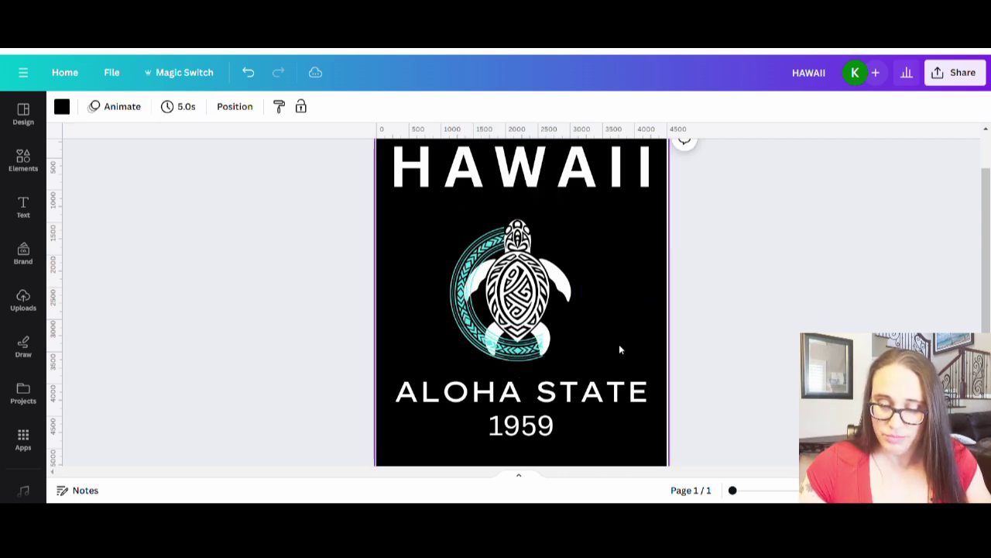
click(574, 297)
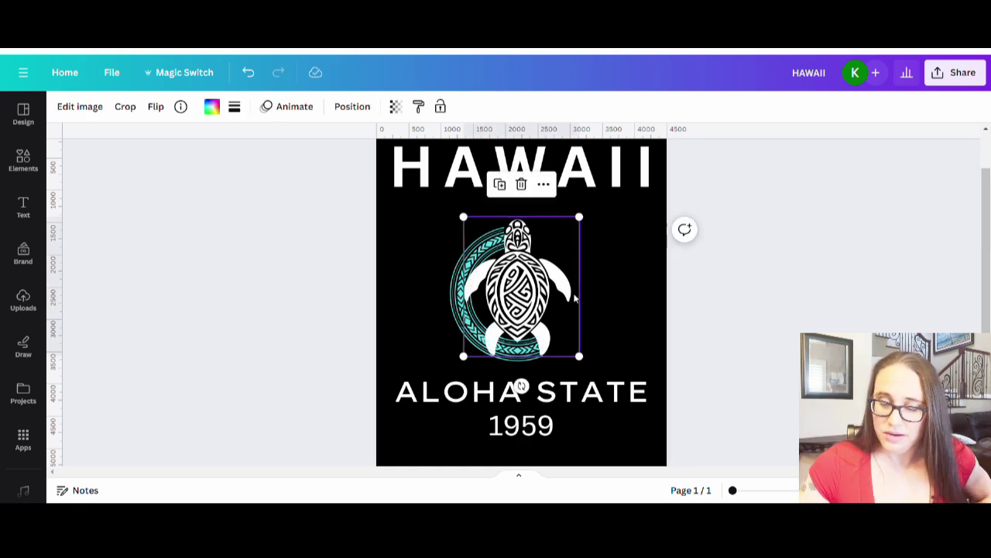
click(640, 295)
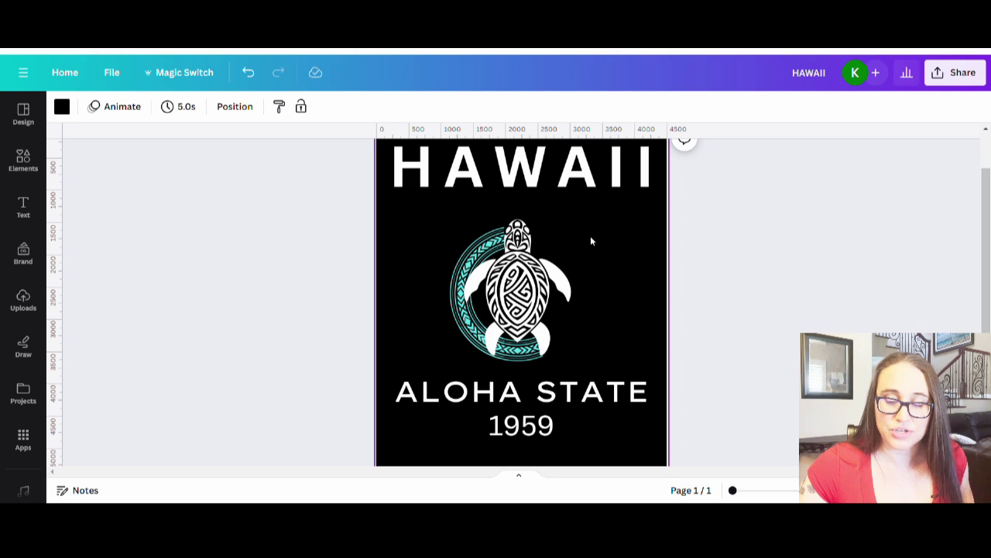
Group the turtle and ring pieces, rotate the group about 15°, enlarge it and reposition it
drag(524, 235, 442, 356)
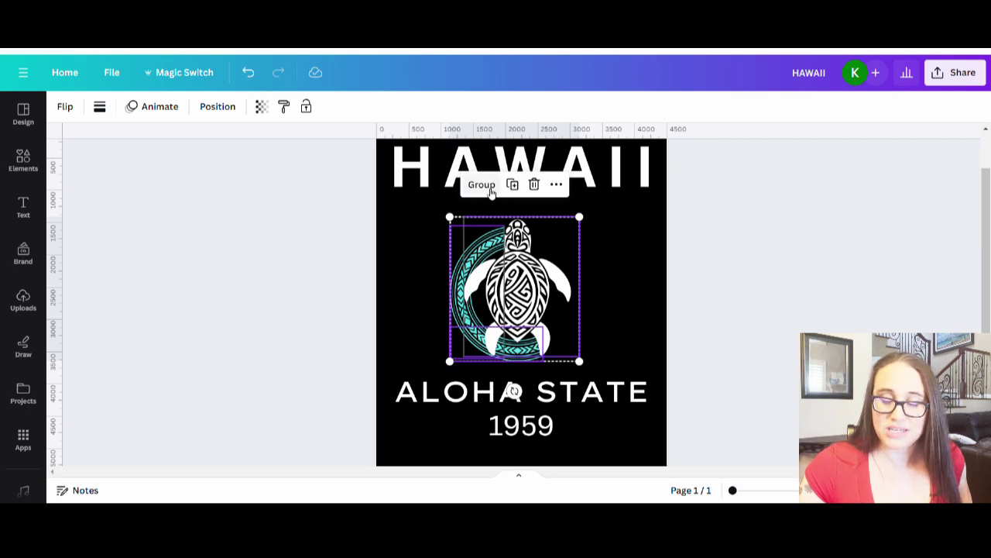
click(486, 186)
mouse_move(529, 326)
mouse_down()
mouse_move(614, 312)
mouse_move(530, 317)
mouse_up()
drag(516, 383, 476, 382)
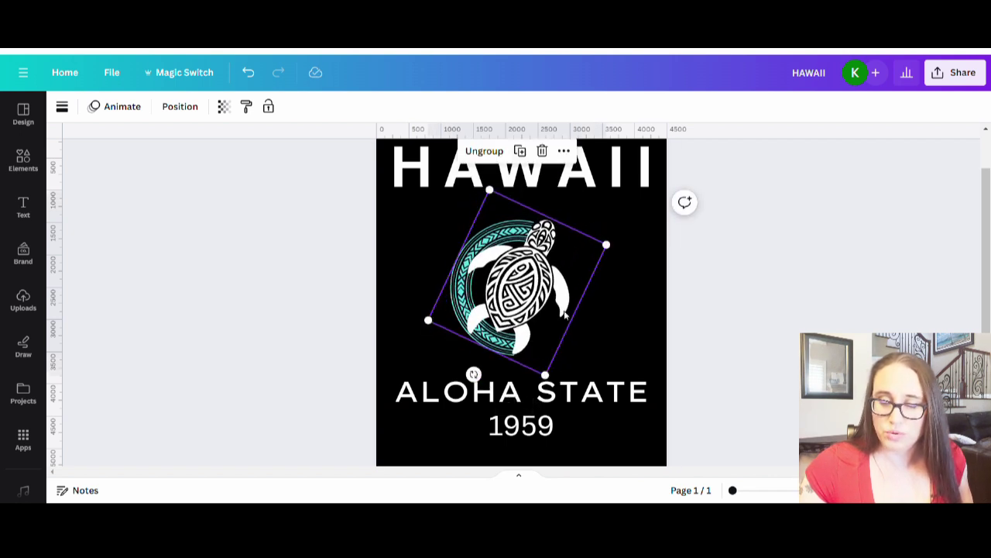
drag(615, 255, 655, 231)
drag(556, 294, 548, 302)
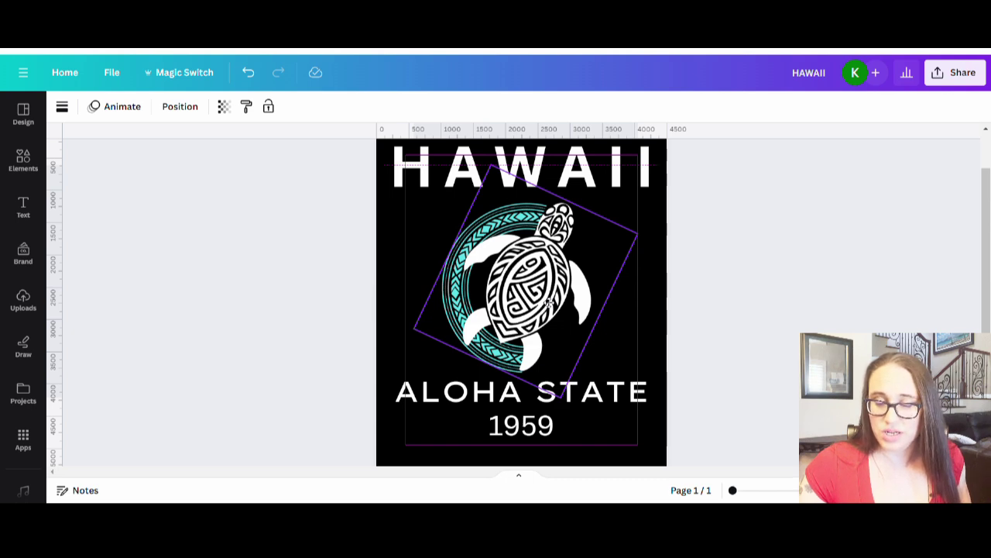
drag(547, 303, 548, 302)
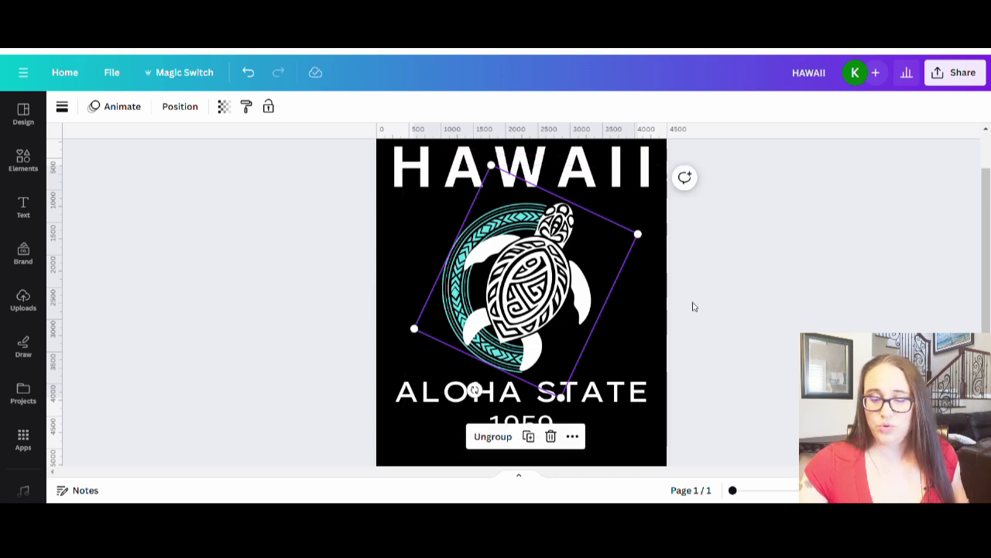
click(737, 325)
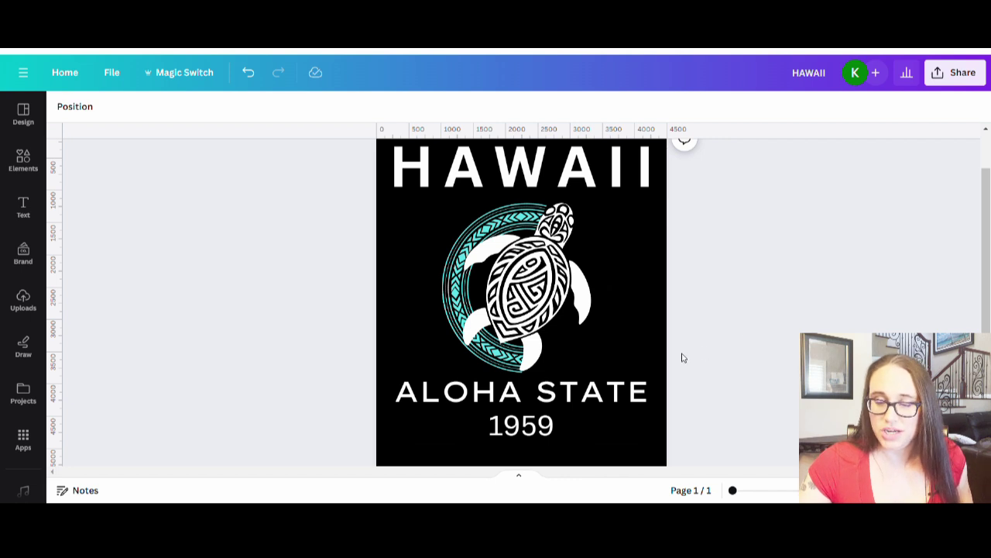
Nudge the HAWAII heading slightly upward
scroll(689, 348, up, 2)
drag(566, 239, 568, 235)
click(696, 290)
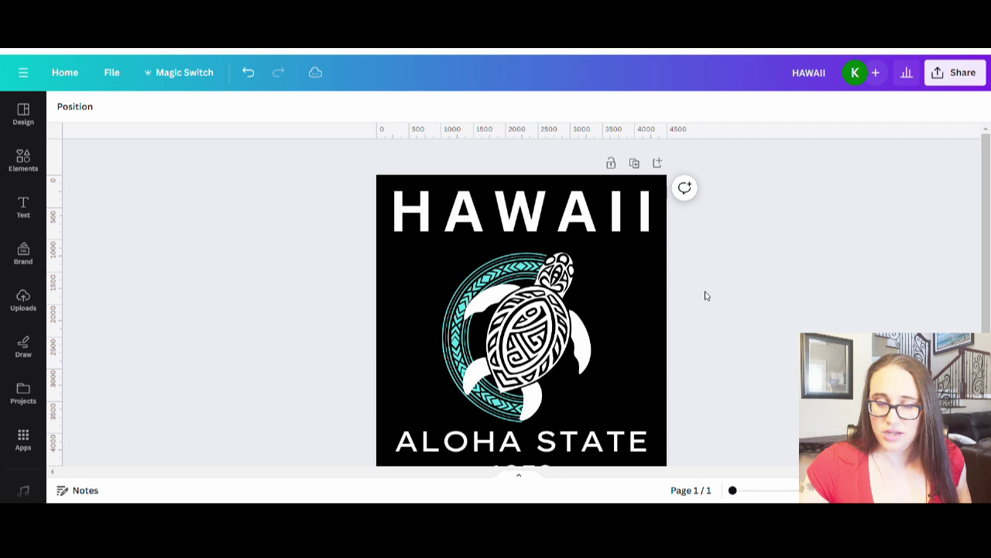
scroll(676, 300, down, 2)
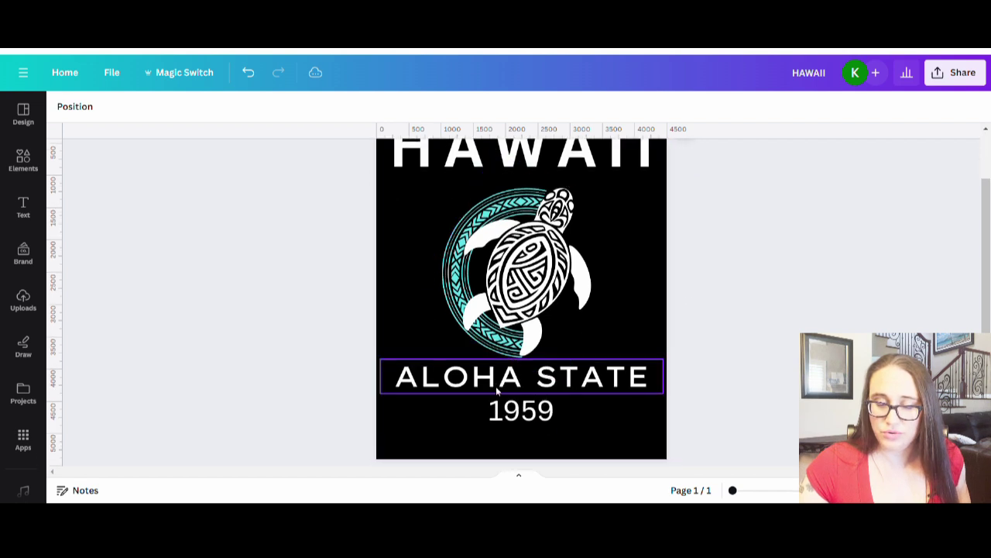
Lower the 1959 and ALOHA STATE text, then enlarge the turtle group and recentre it higher
drag(542, 406, 542, 426)
drag(638, 387, 639, 399)
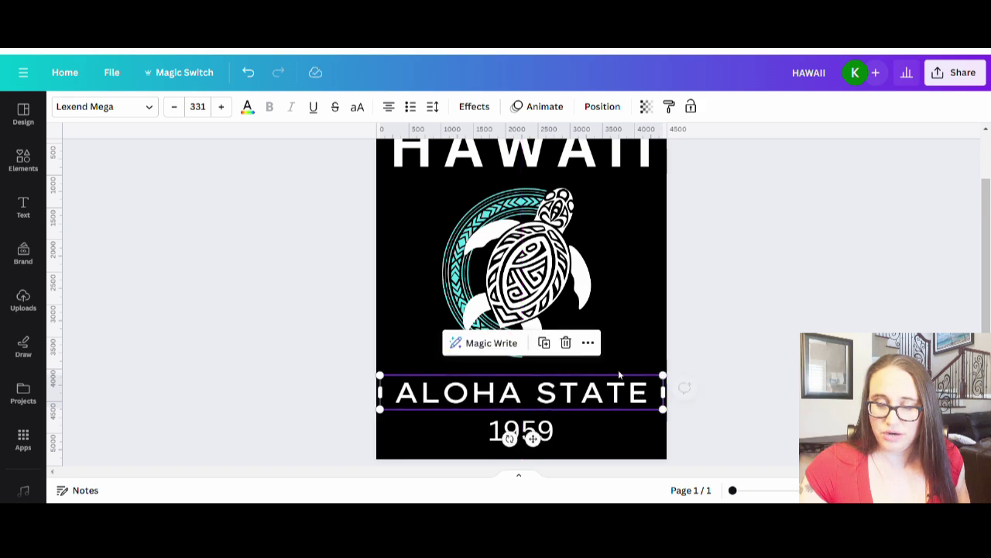
click(559, 383)
drag(561, 383, 568, 408)
drag(531, 349, 527, 333)
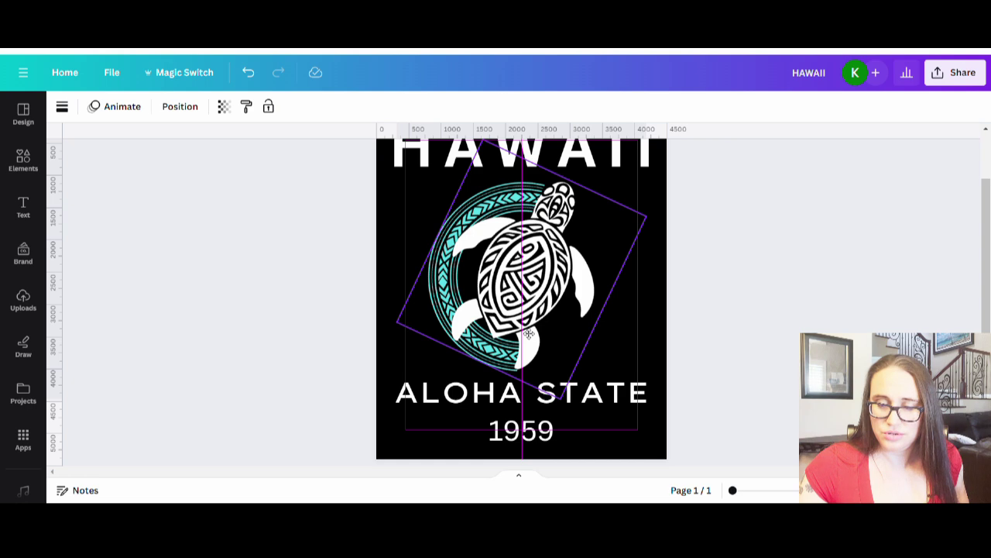
drag(527, 333, 532, 335)
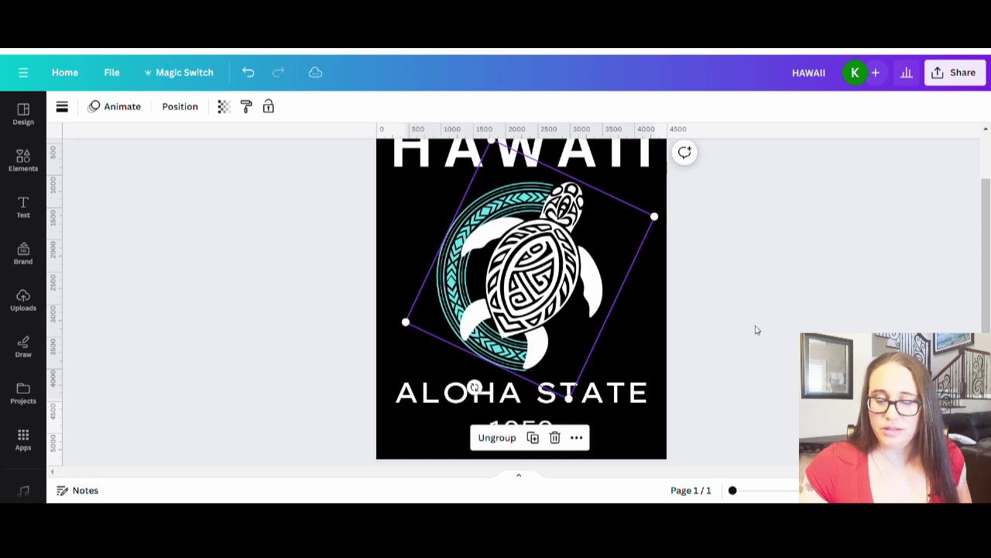
click(759, 347)
scroll(758, 350, up, 1)
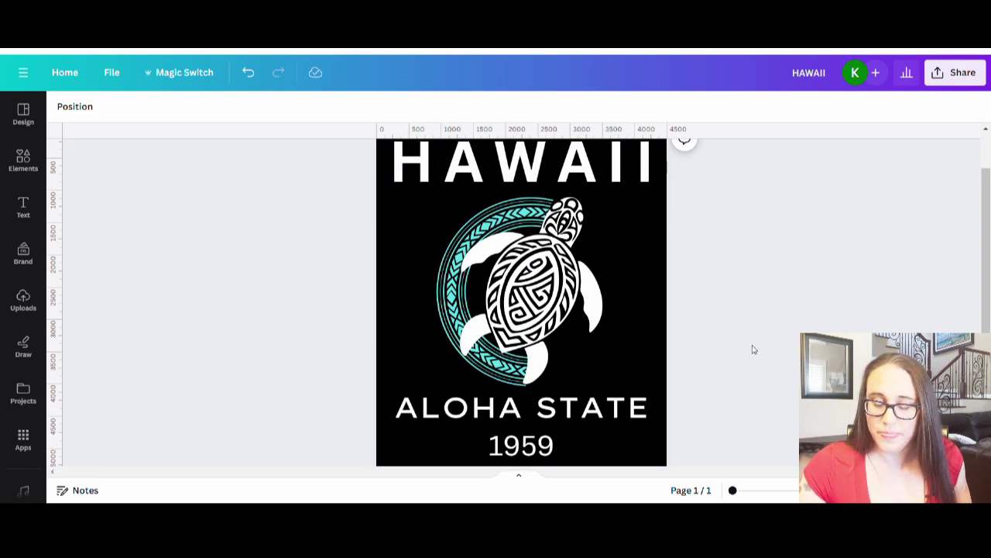
scroll(745, 339, up, 3)
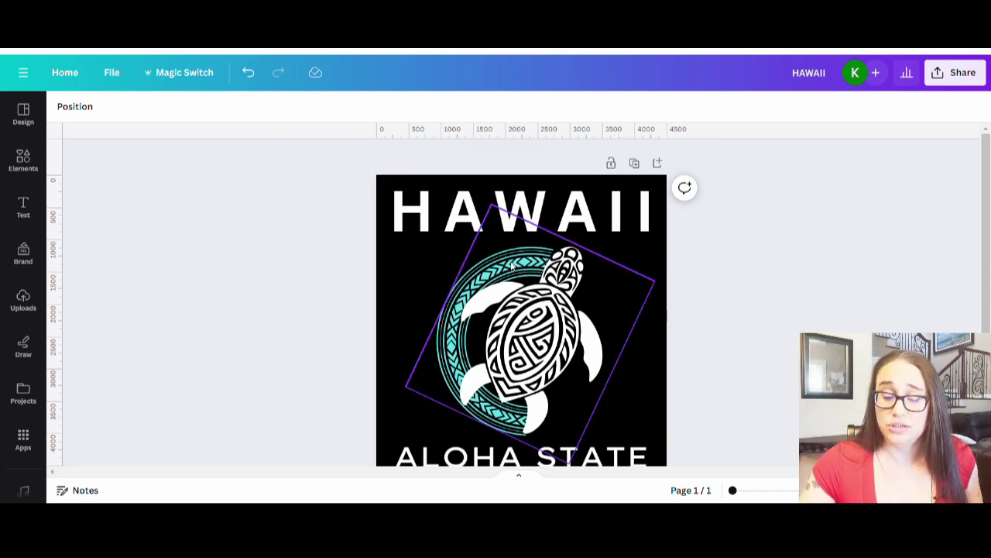
Ungroup the turtle graphic into its separate pieces
click(534, 364)
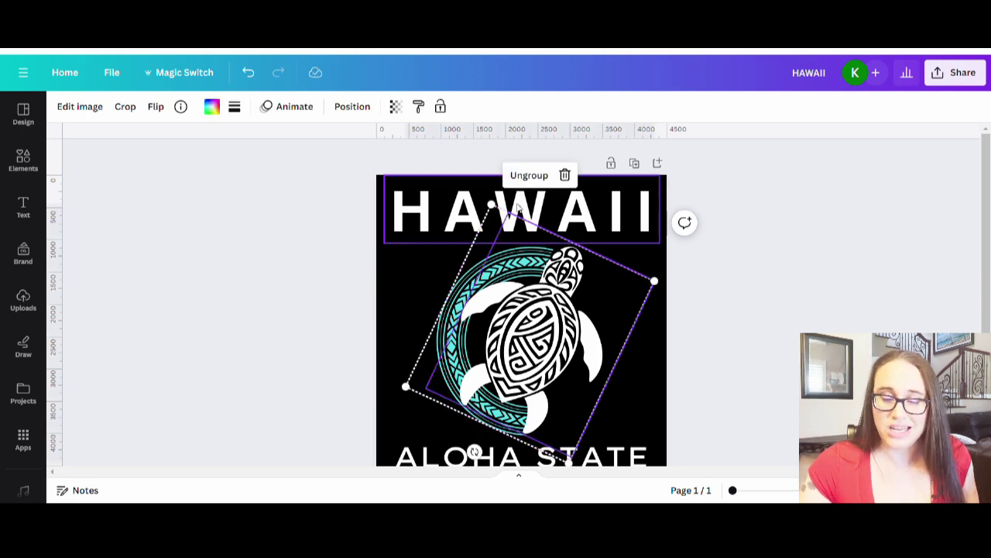
click(529, 175)
click(732, 291)
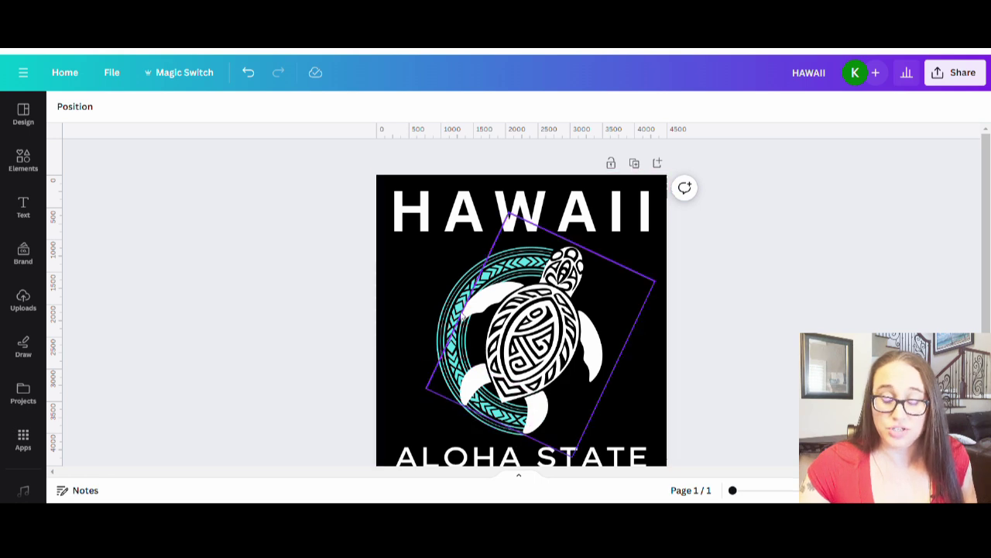
Recolour both teal circle pieces to the turquoise default colour
click(453, 305)
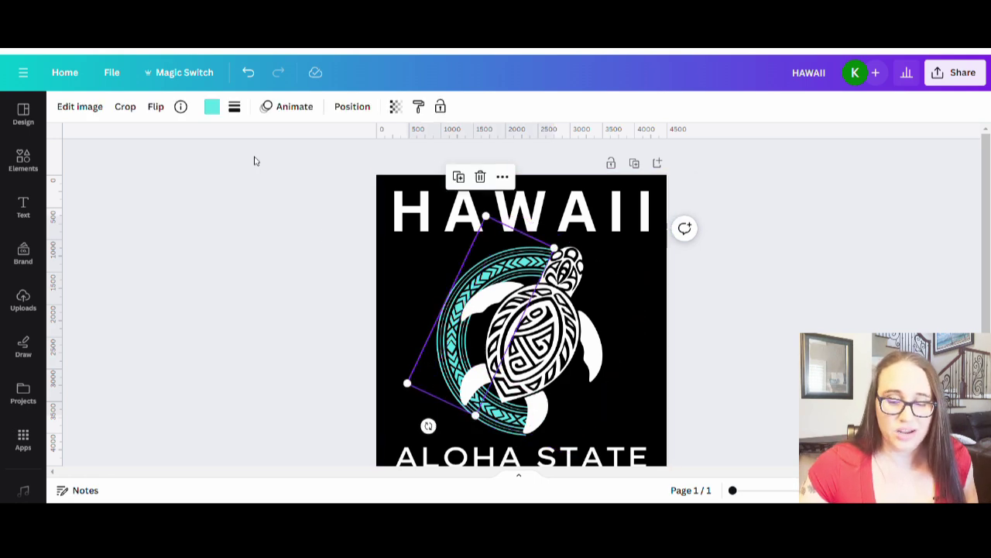
click(210, 104)
scroll(139, 340, down, 1)
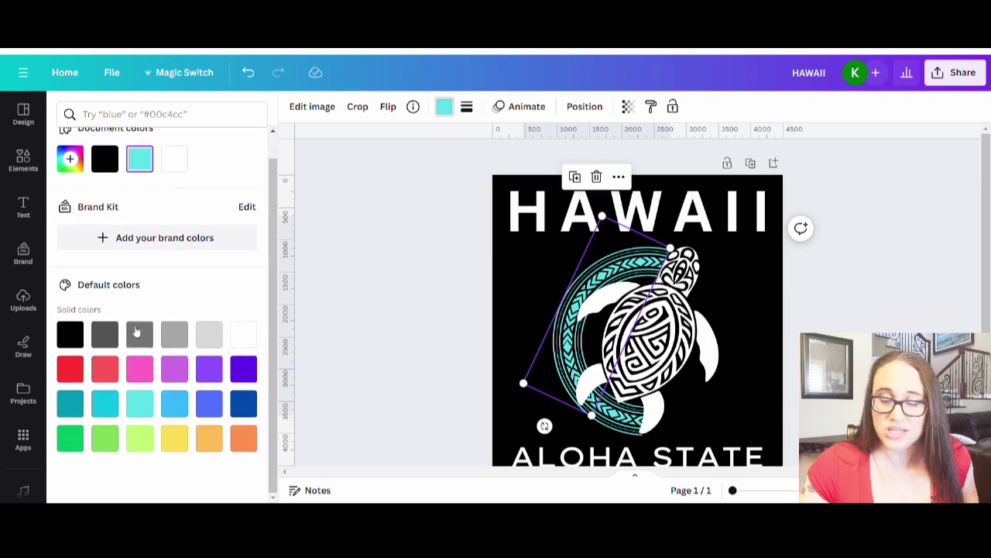
click(102, 409)
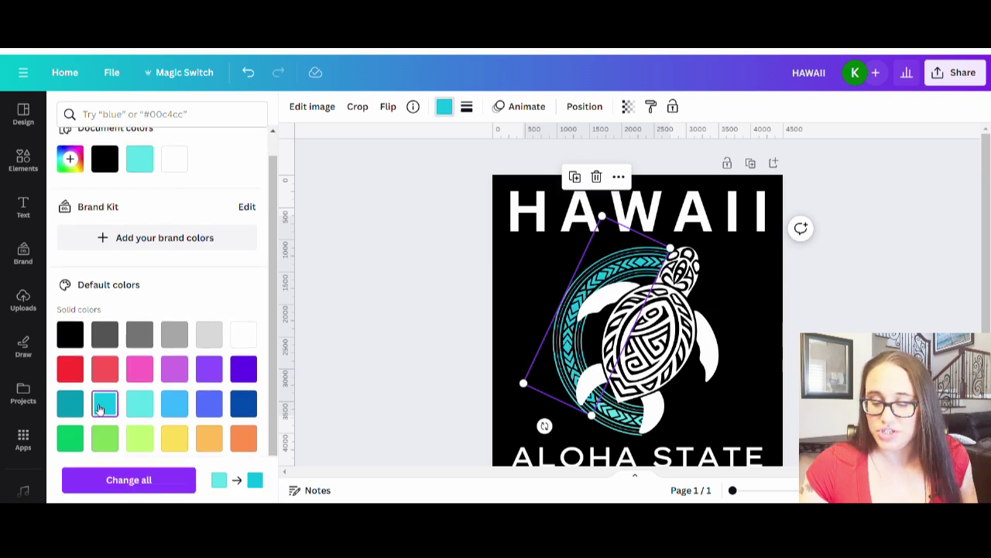
click(623, 433)
click(101, 408)
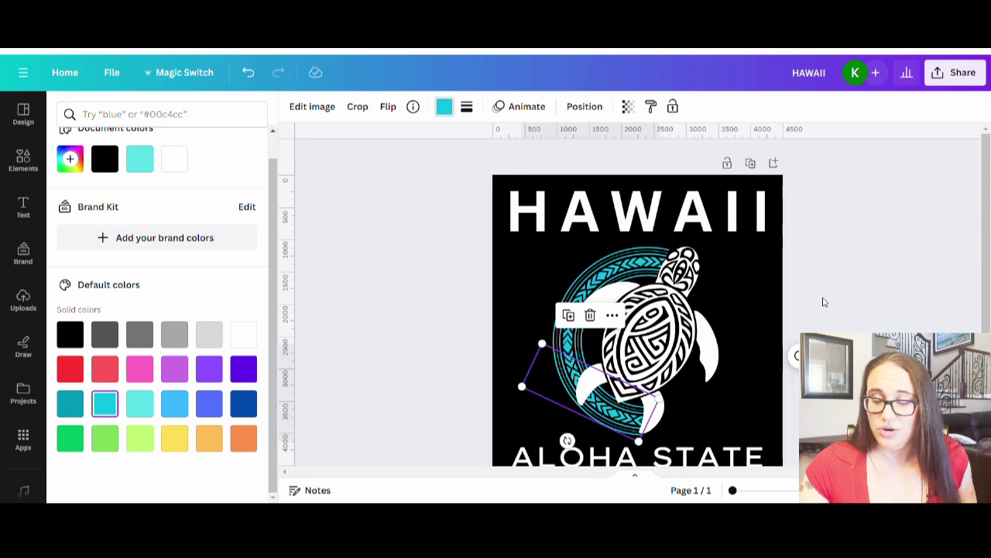
click(816, 266)
scroll(782, 275, down, 3)
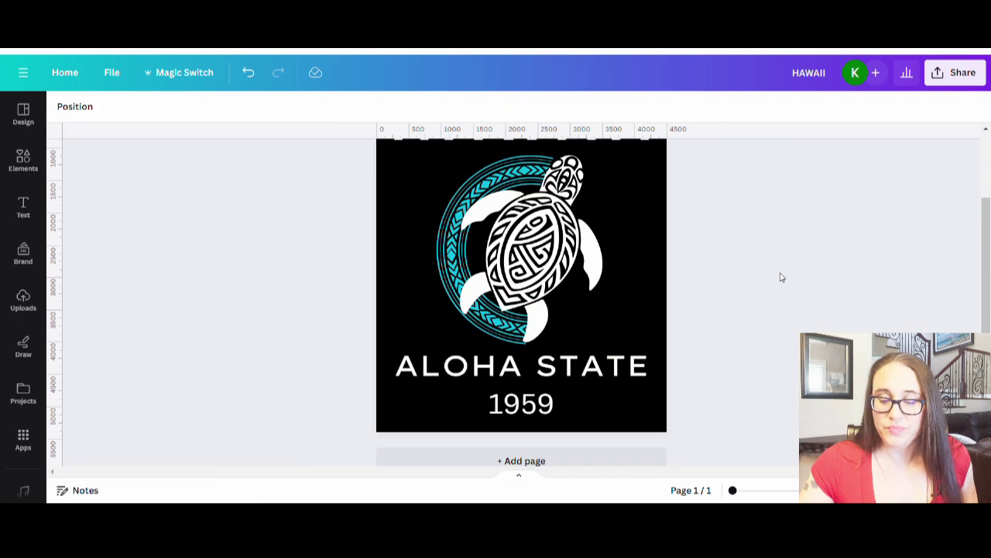
Review the finished HAWAII poster and duplicate it onto a second page
scroll(782, 274, up, 2)
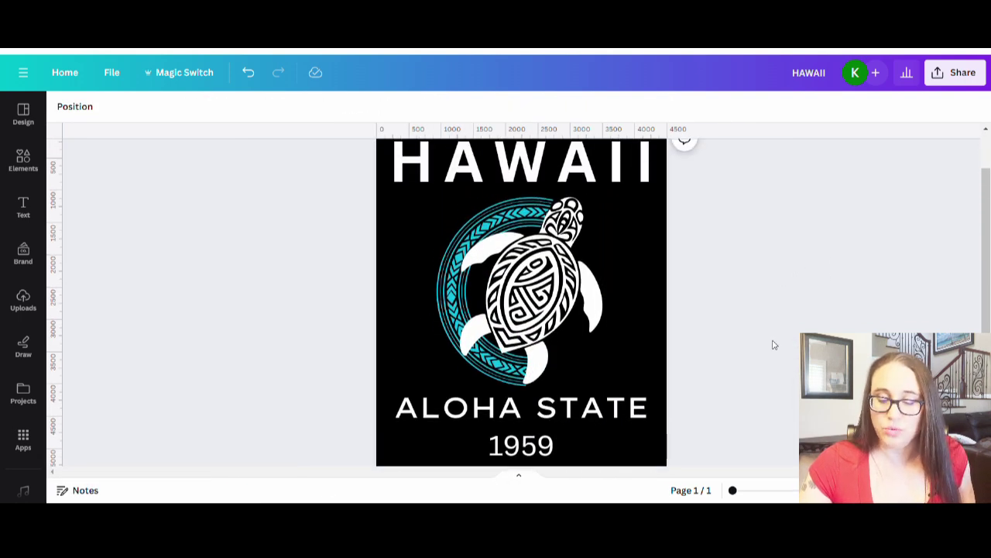
scroll(522, 310, up, 1)
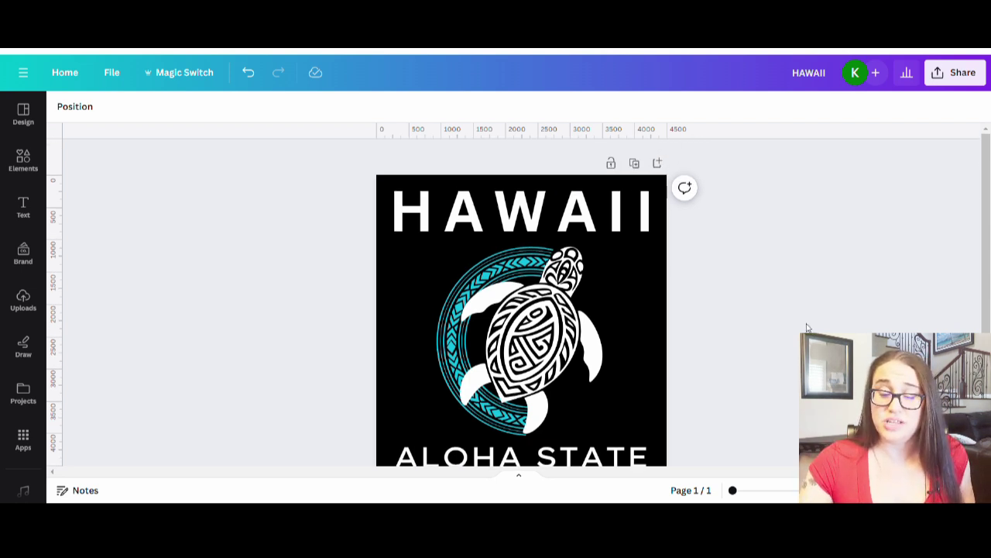
scroll(782, 292, down, 1)
scroll(833, 309, up, 1)
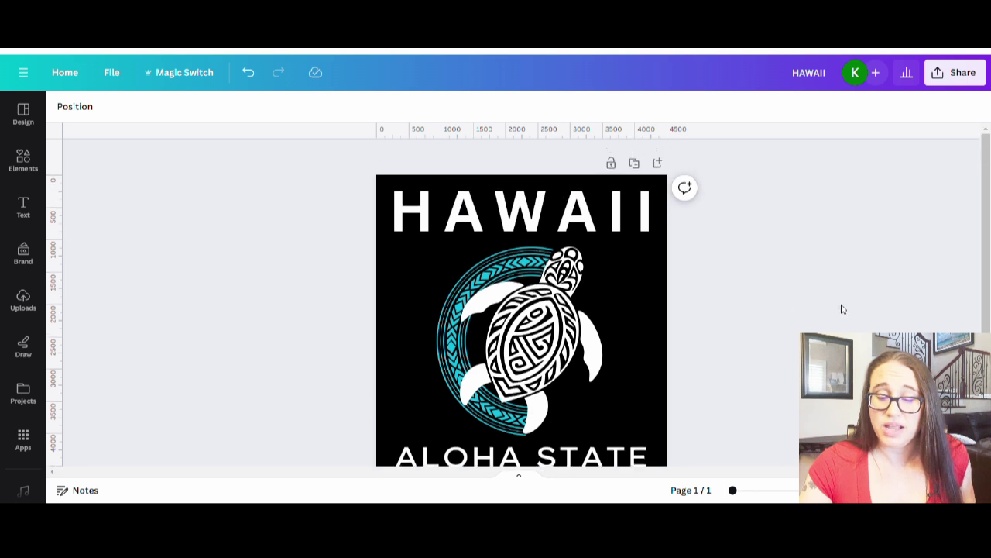
scroll(853, 302, down, 1)
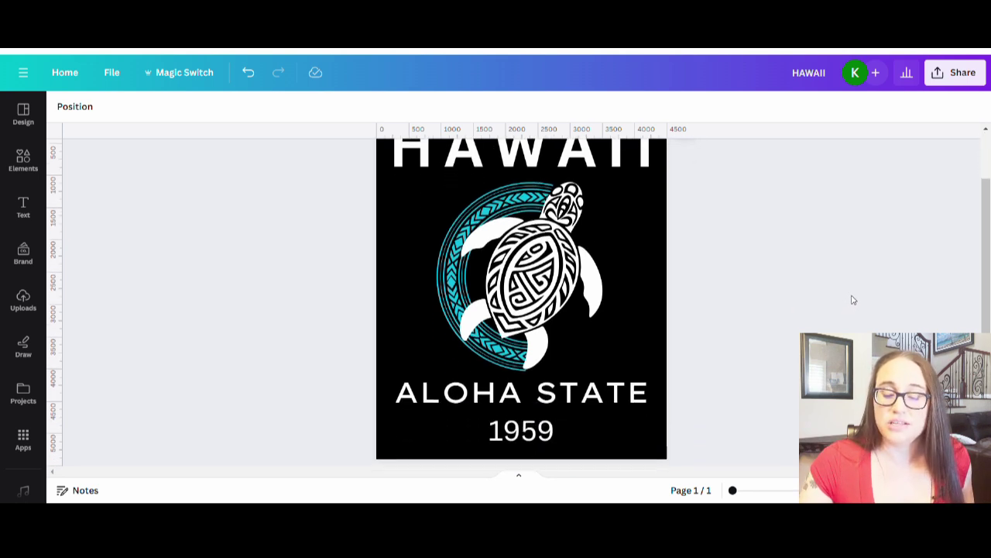
scroll(856, 296, up, 1)
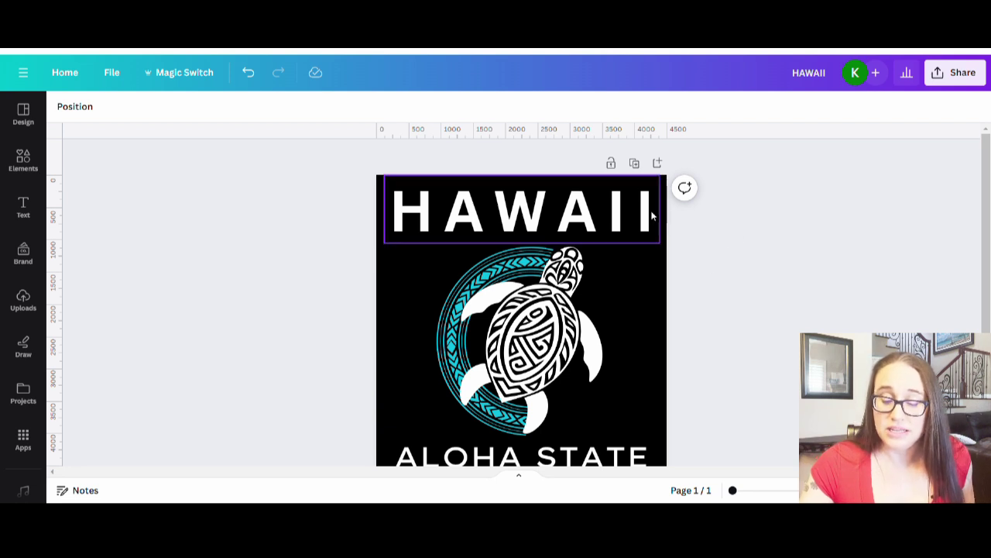
scroll(641, 379, down, 2)
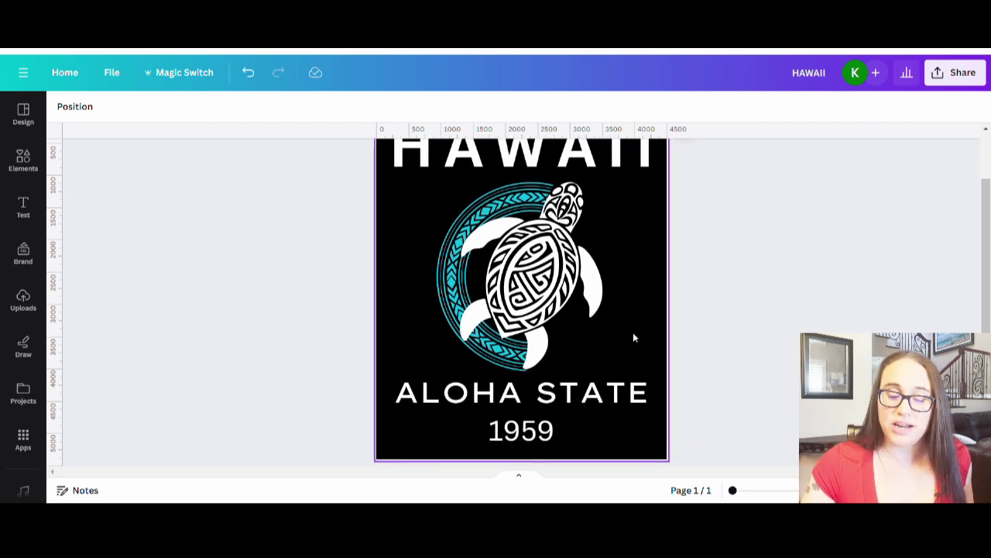
scroll(635, 336, up, 2)
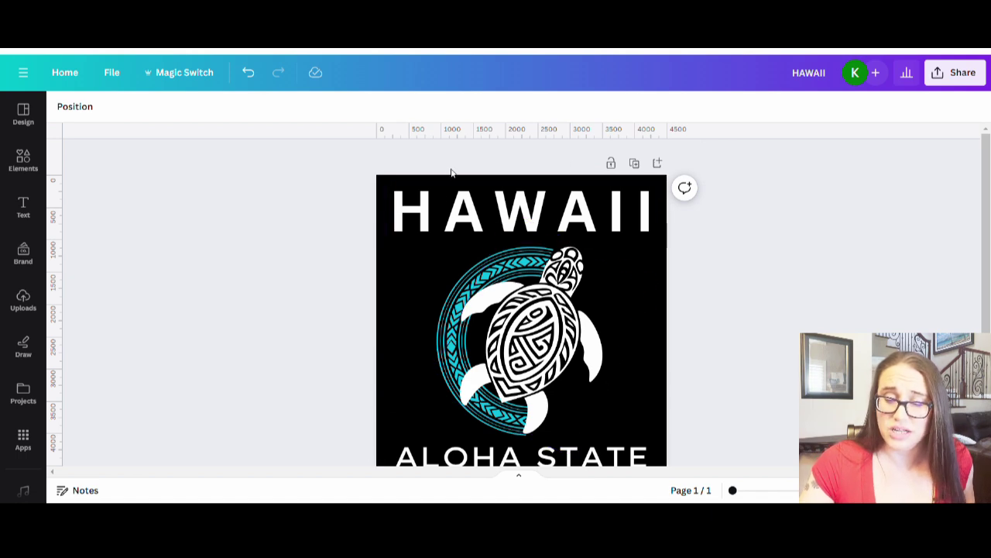
click(639, 164)
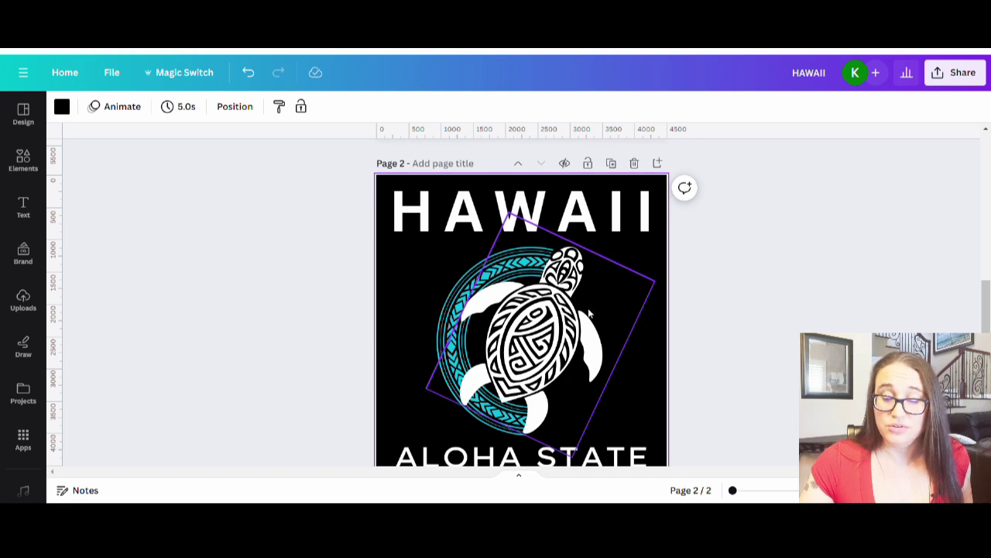
scroll(585, 328, down, 2)
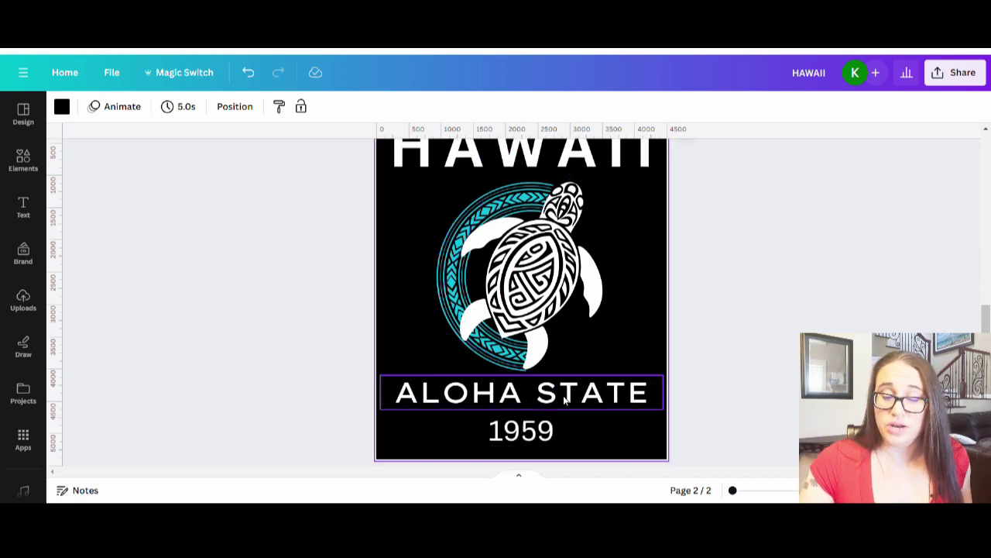
scroll(568, 405, up, 3)
scroll(569, 297, up, 1)
scroll(600, 277, up, 3)
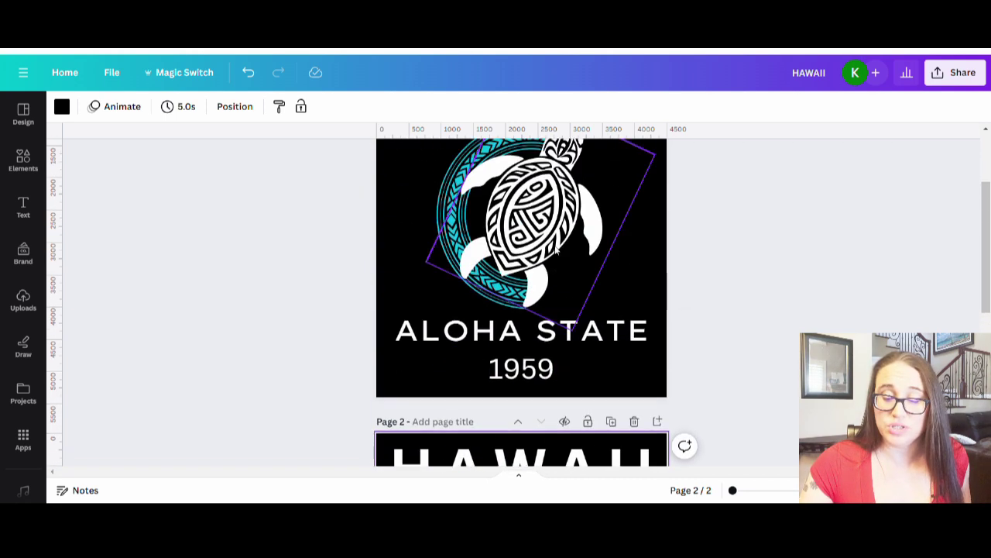
scroll(536, 225, down, 3)
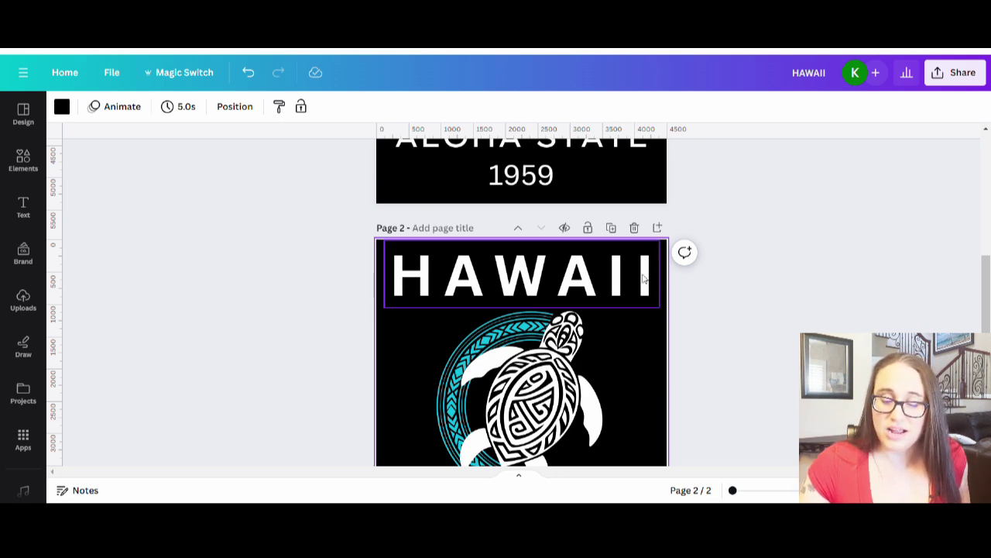
scroll(643, 279, down, 3)
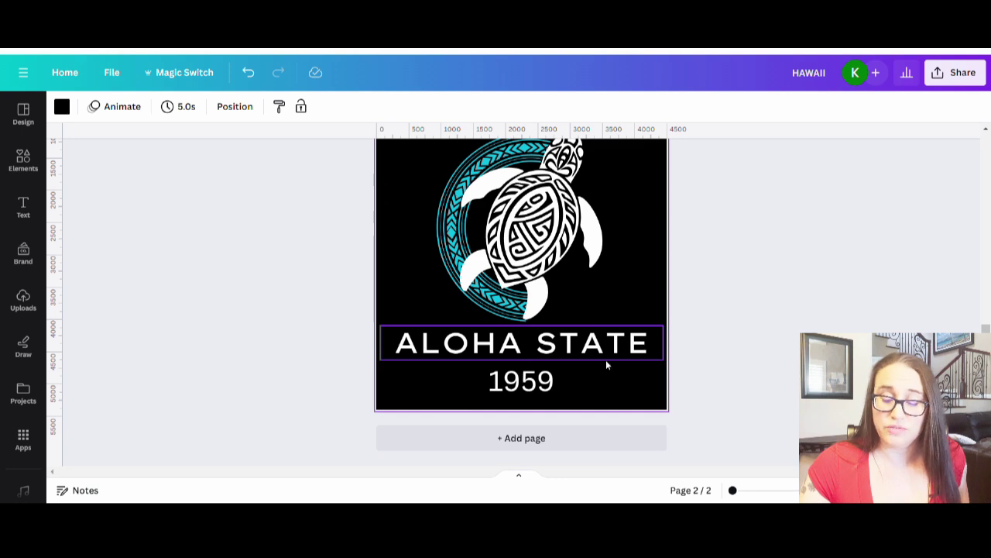
scroll(627, 281, up, 5)
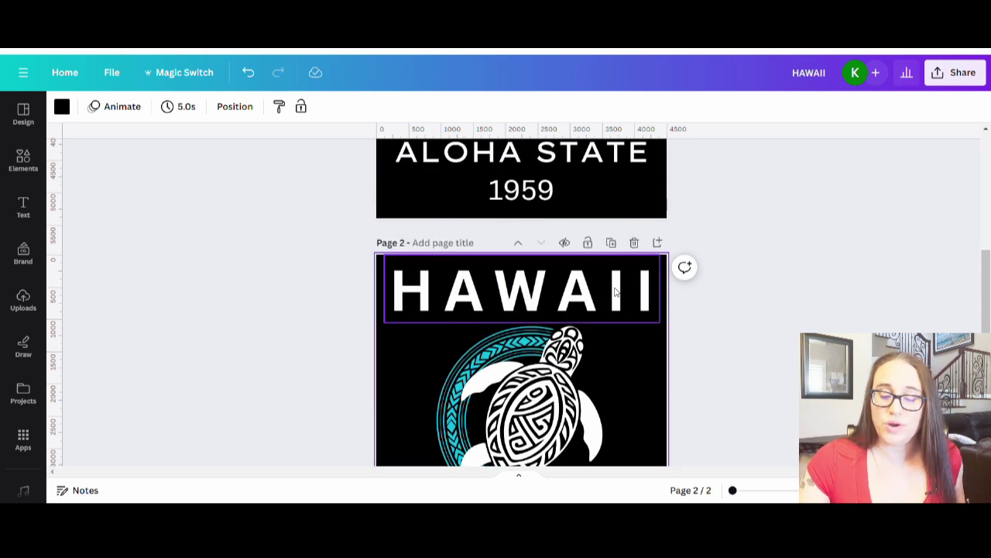